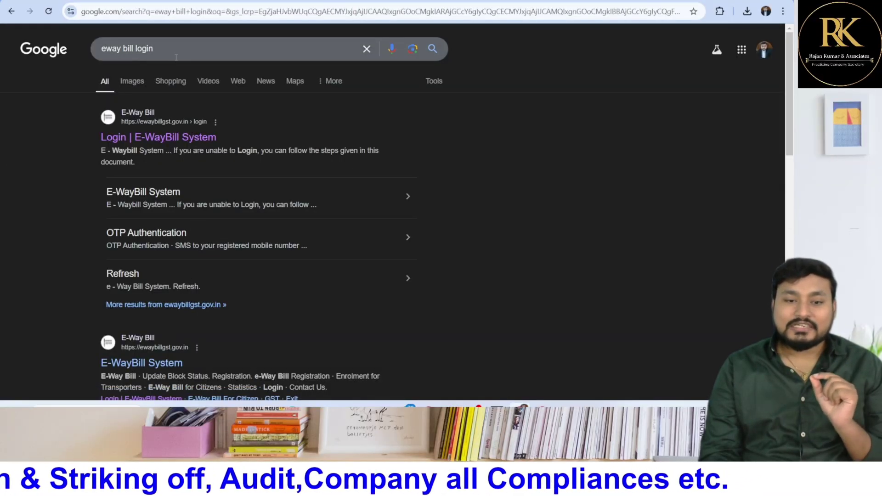
Log in to the E-Way Bill portal with the captcha, dismiss the two-factor notice, and expand e-Waybill actions
left_click(164, 140)
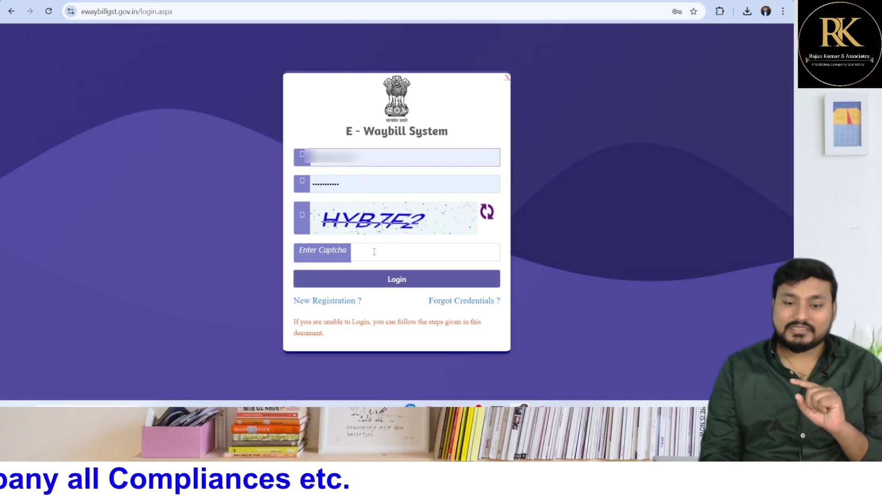
left_click(374, 252)
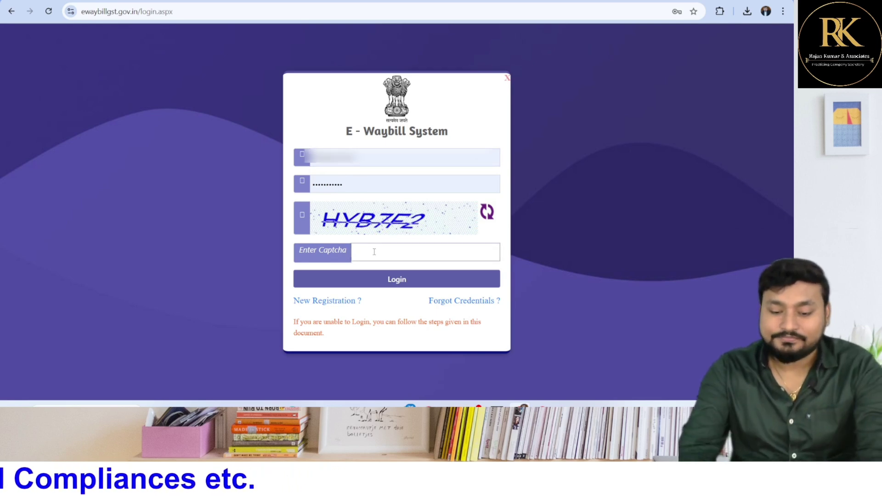
type("HYB7F2")
left_click(378, 279)
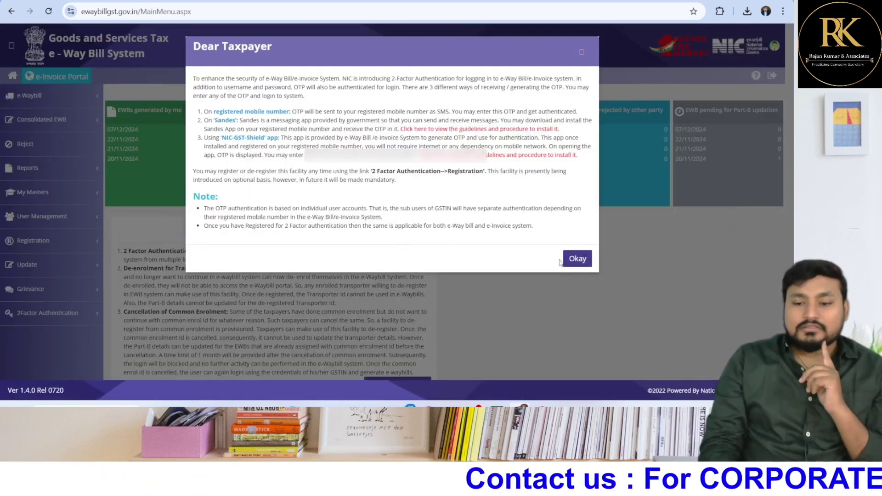
left_click(577, 259)
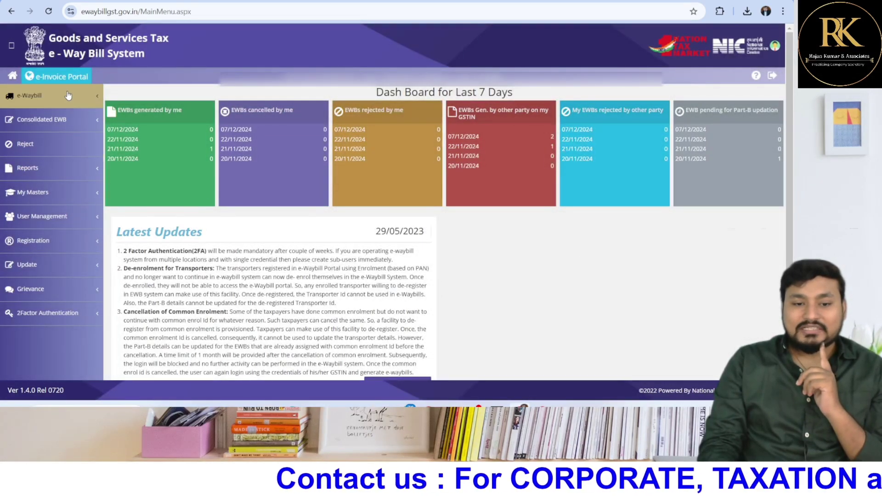
left_click(63, 92)
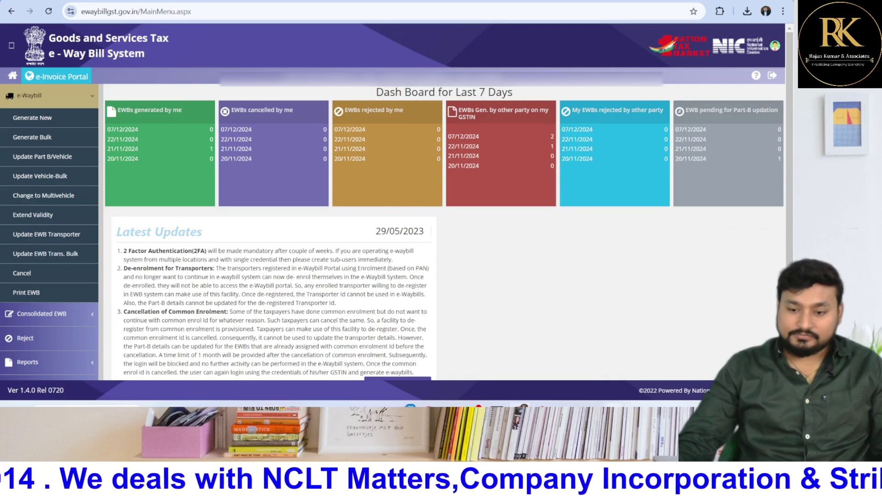
Draw a red pointer mark on screen, clear it, and start a new e-way bill via Generate New
key("ctrl+alt+g")
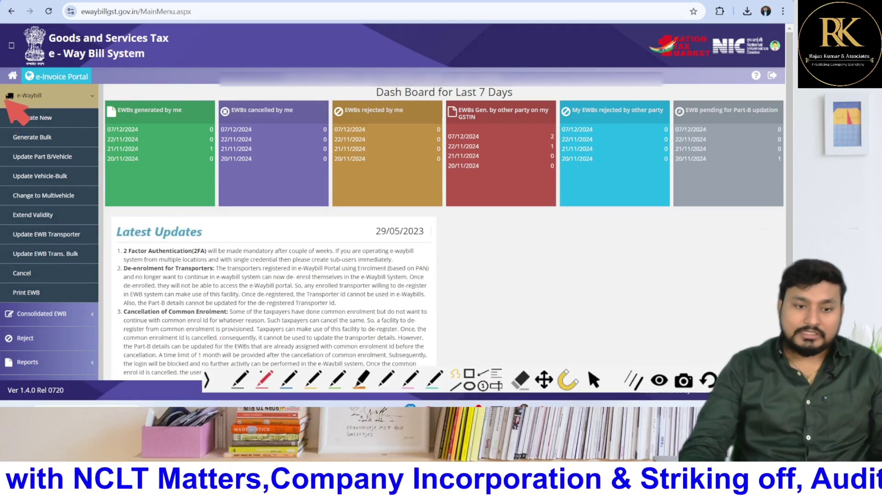
mouse_move(73, 74)
left_mouse_down()
mouse_move(21, 101)
mouse_move(44, 120)
mouse_move(69, 111)
mouse_move(46, 129)
mouse_move(15, 125)
left_mouse_up()
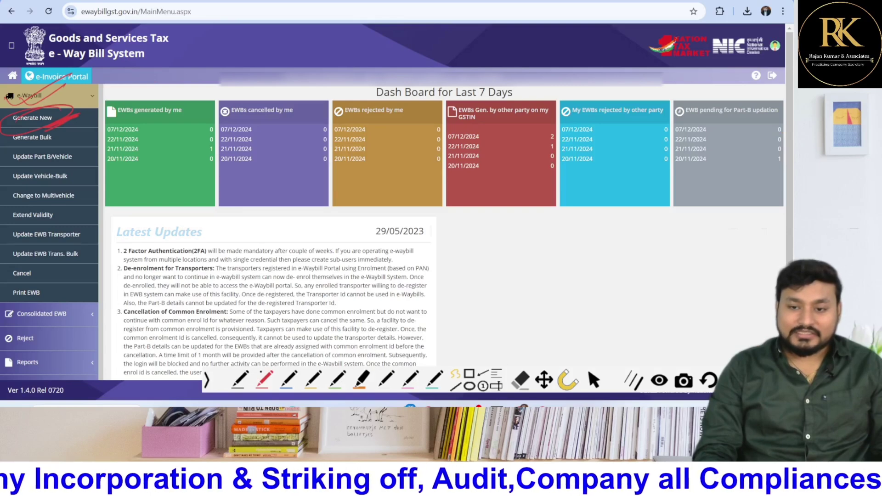
left_click(594, 379)
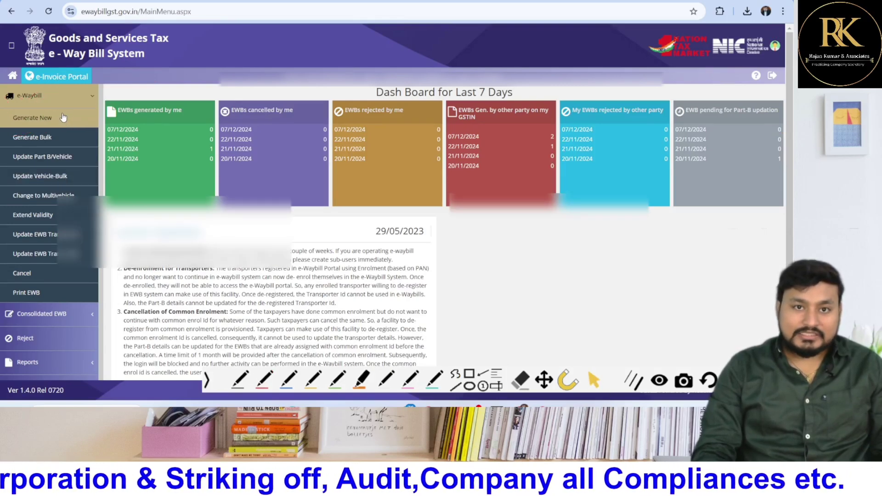
left_click(63, 116)
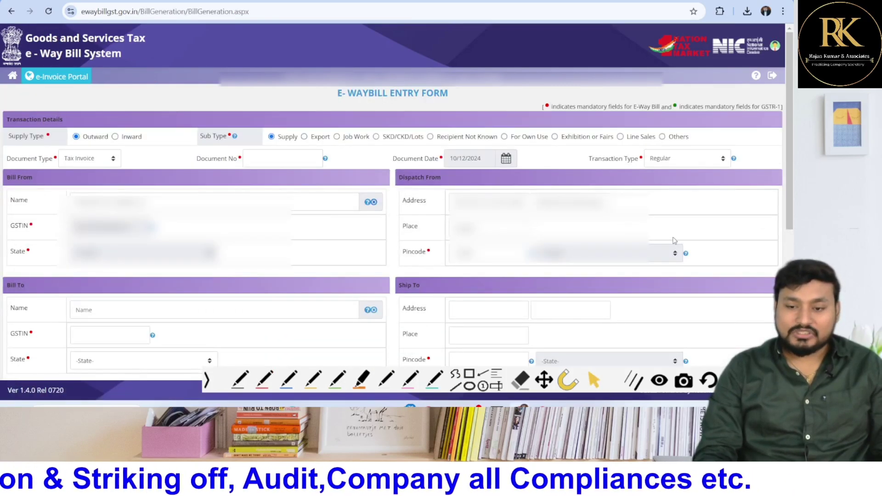
left_click(262, 379)
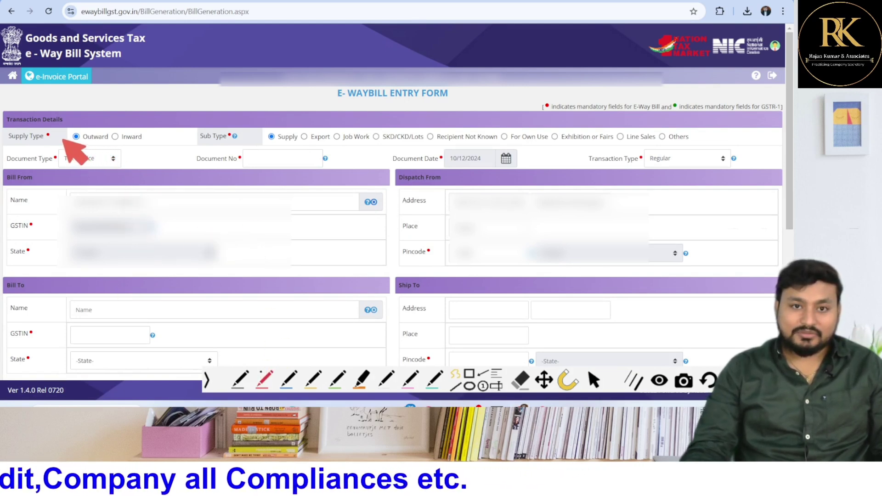
mouse_move(103, 133)
left_mouse_down()
mouse_move(69, 152)
mouse_move(122, 115)
mouse_move(115, 136)
left_mouse_up()
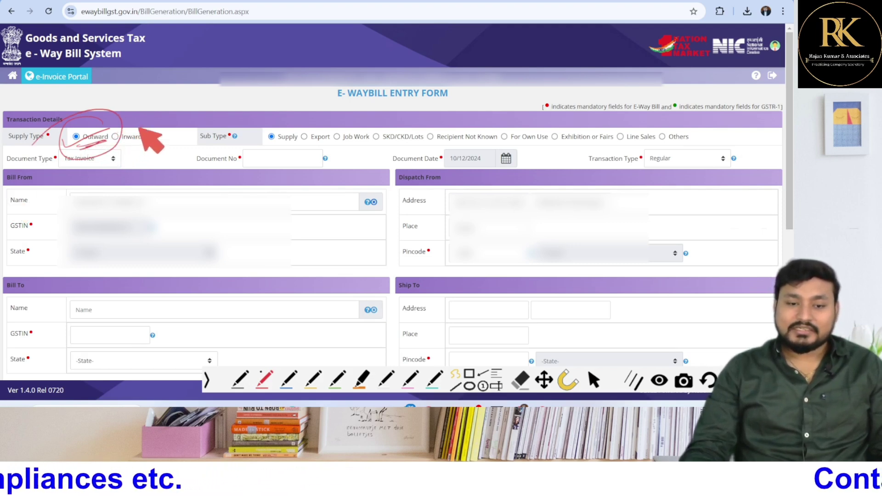
mouse_move(104, 146)
left_mouse_down()
mouse_move(156, 131)
mouse_move(110, 149)
left_mouse_up()
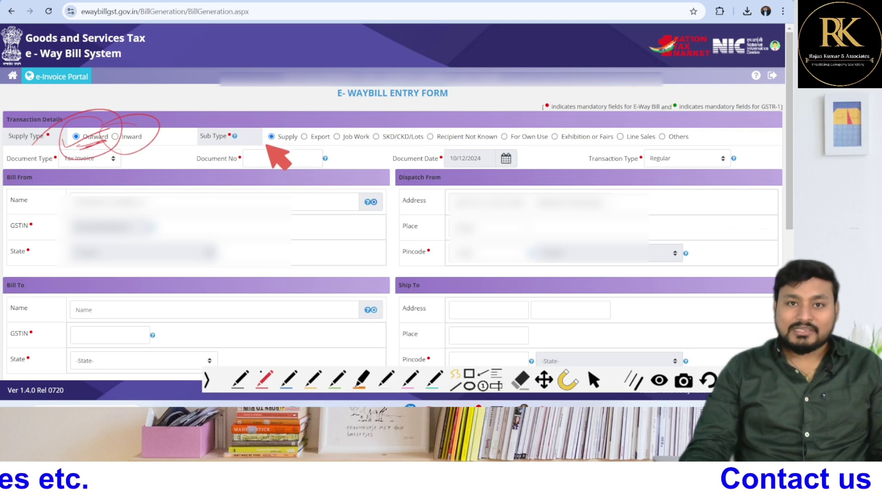
left_click_drag(261, 146, 294, 144)
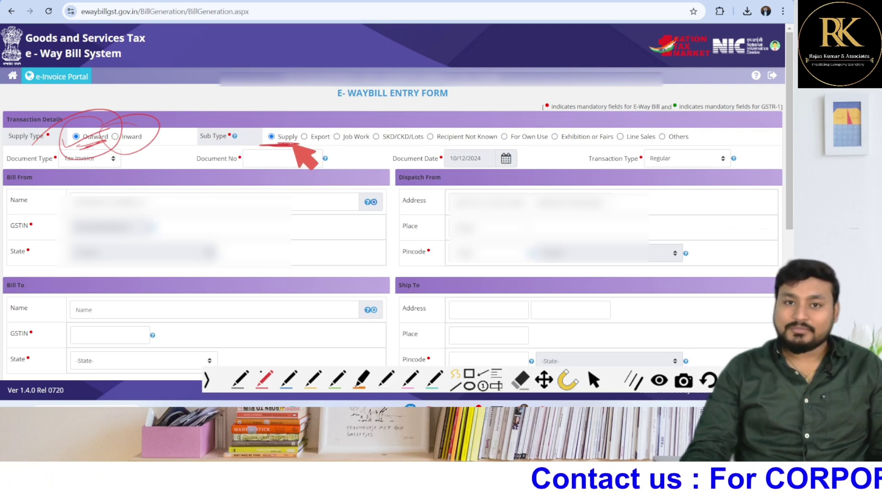
left_click_drag(315, 143, 480, 143)
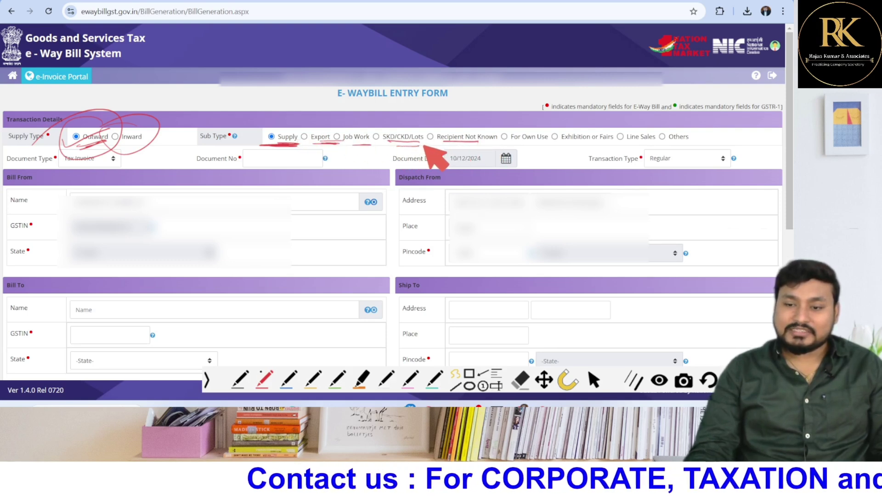
left_click_drag(261, 130, 315, 147)
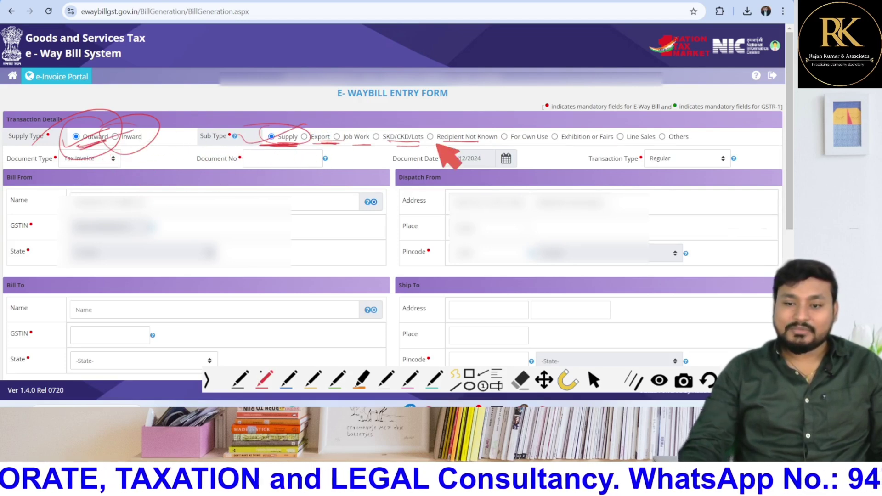
left_click_drag(640, 140, 687, 139)
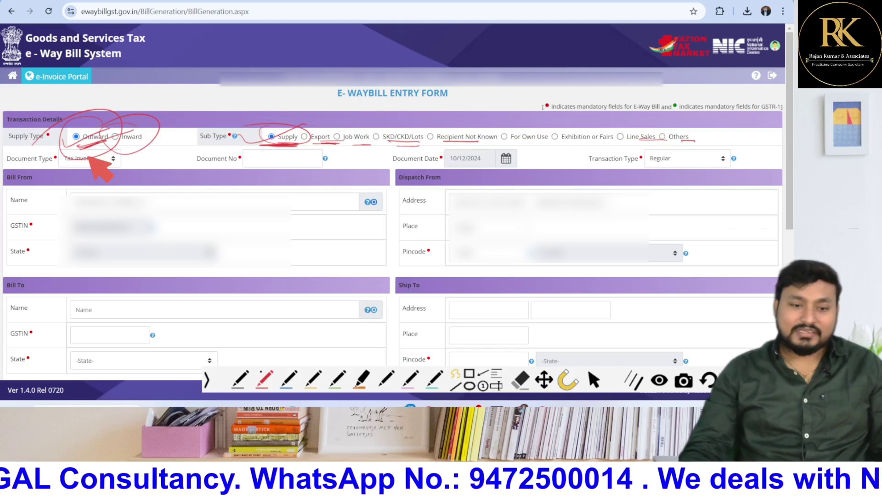
left_click_drag(87, 169, 107, 162)
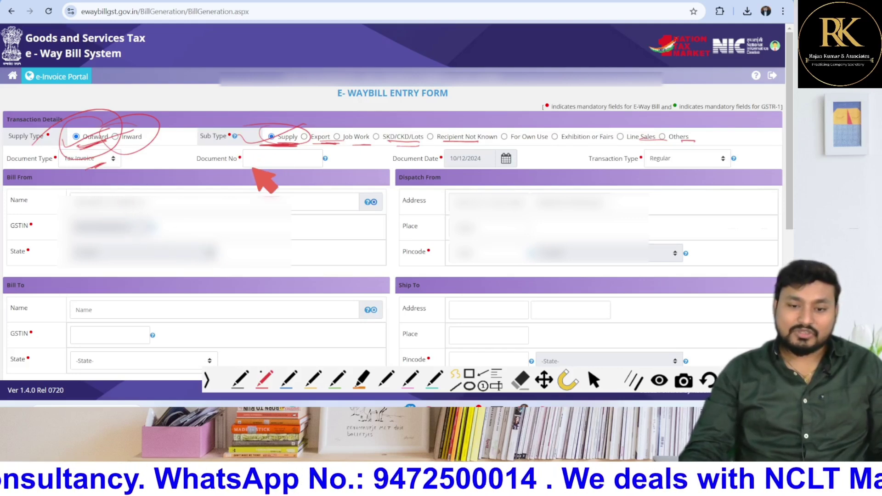
left_click_drag(253, 171, 291, 165)
left_click_drag(489, 159, 465, 158)
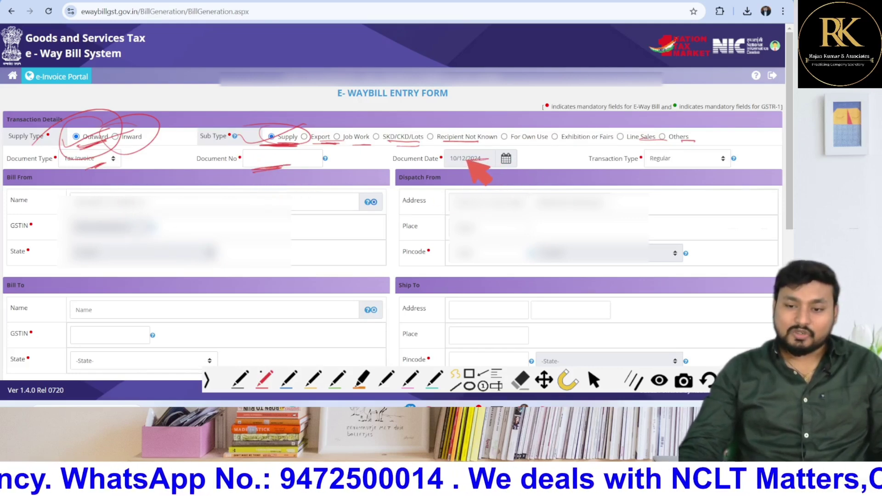
left_click_drag(658, 165, 636, 168)
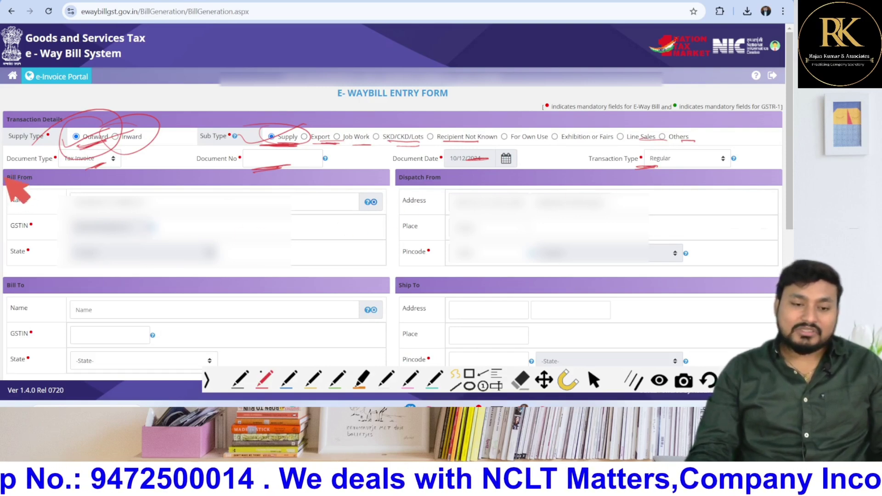
mouse_move(2, 182)
left_mouse_down()
mouse_move(3, 193)
mouse_move(66, 191)
left_mouse_up()
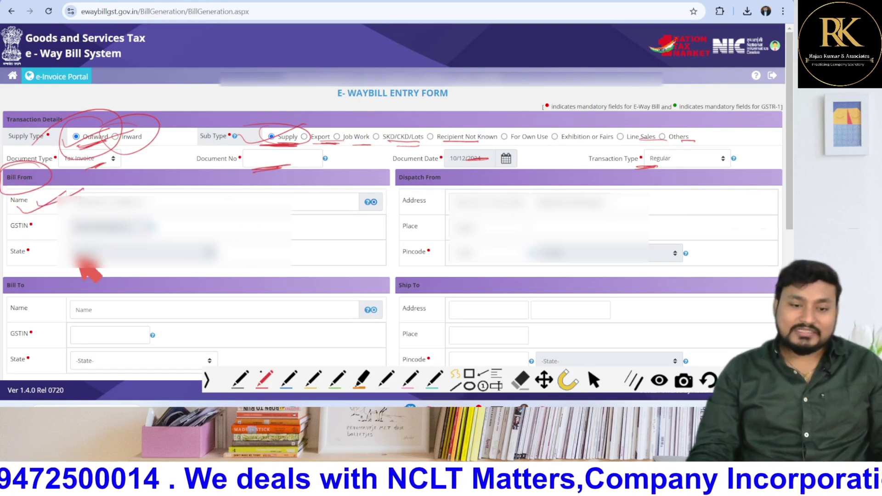
left_click_drag(33, 313, 95, 284)
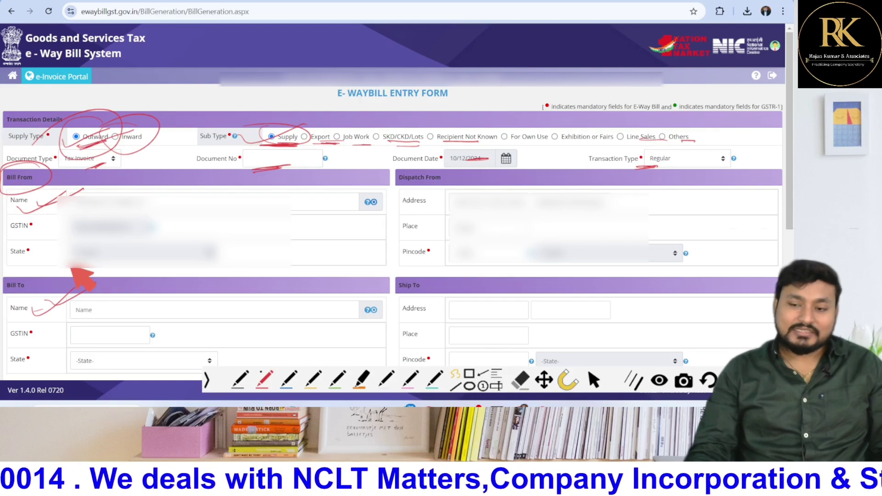
left_click(594, 384)
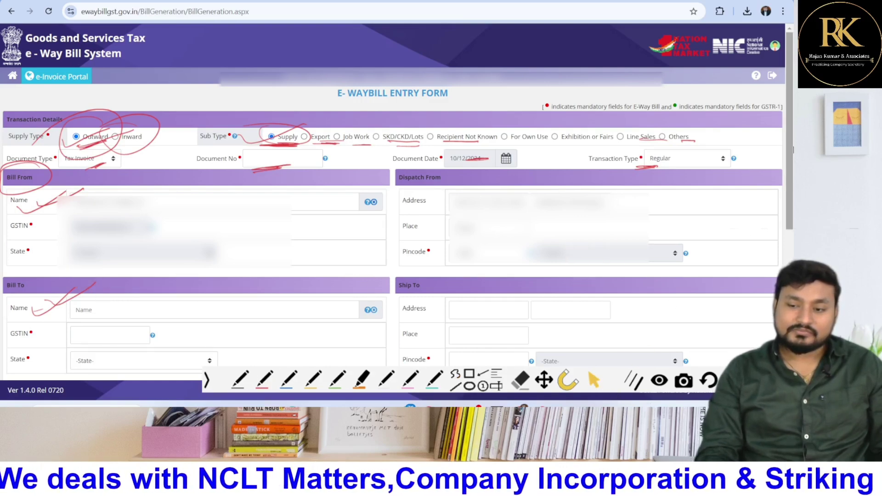
Keep Tax Invoice as the document type, then bring up the Downloads folder in File Explorer
scroll(395, 207, "down", 5)
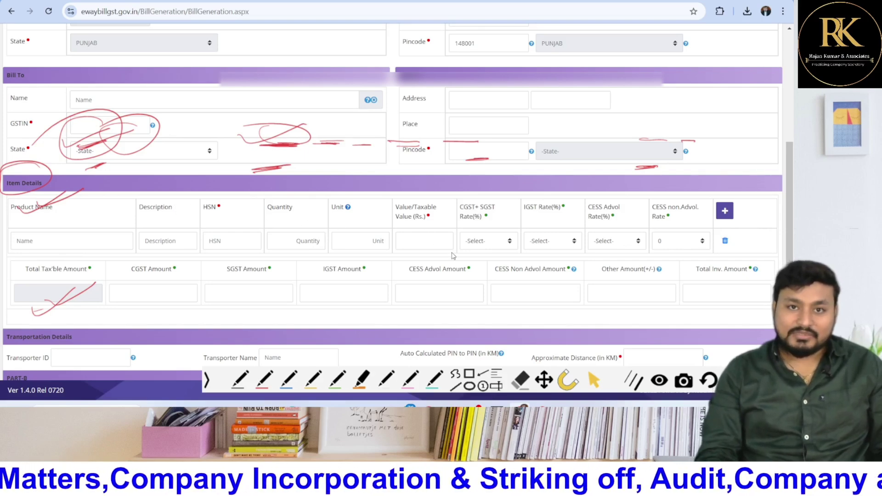
scroll(521, 220, "up", 5)
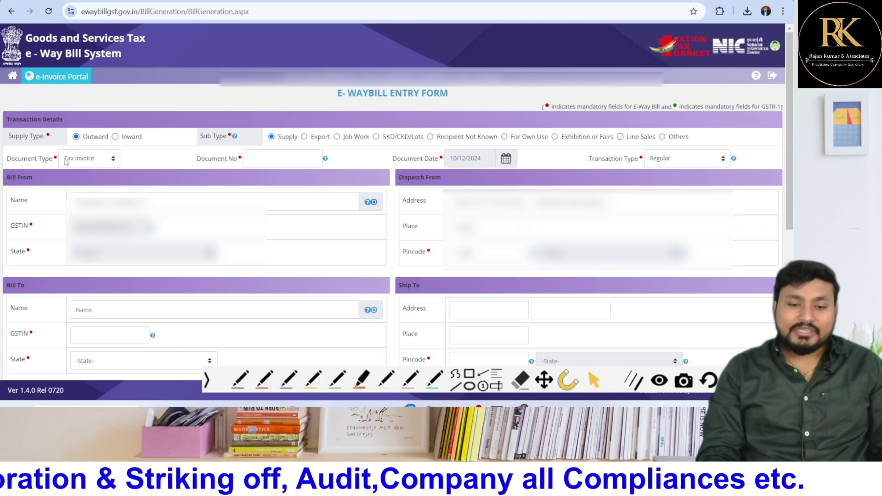
left_click(66, 161)
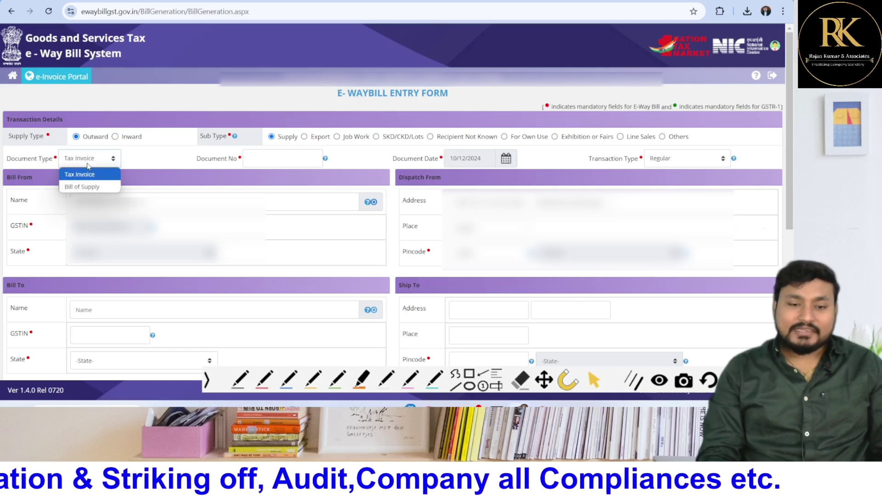
left_click(88, 165)
left_click(298, 160)
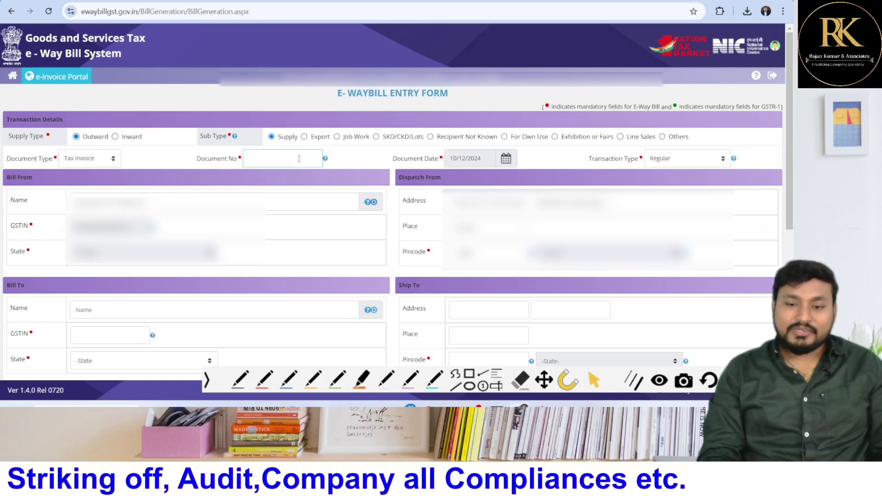
mouse_move(309, 406)
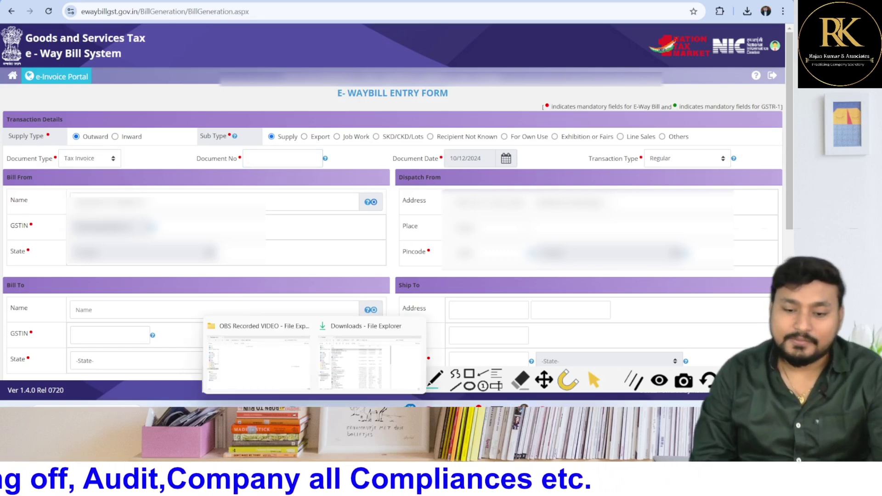
left_click(361, 358)
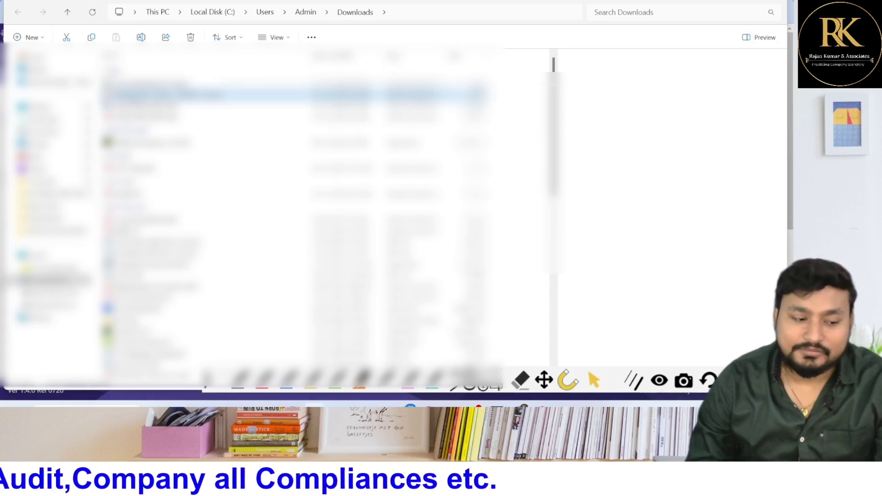
Open the supplier invoice PDF in Acrobat and review its header block
key("Return")
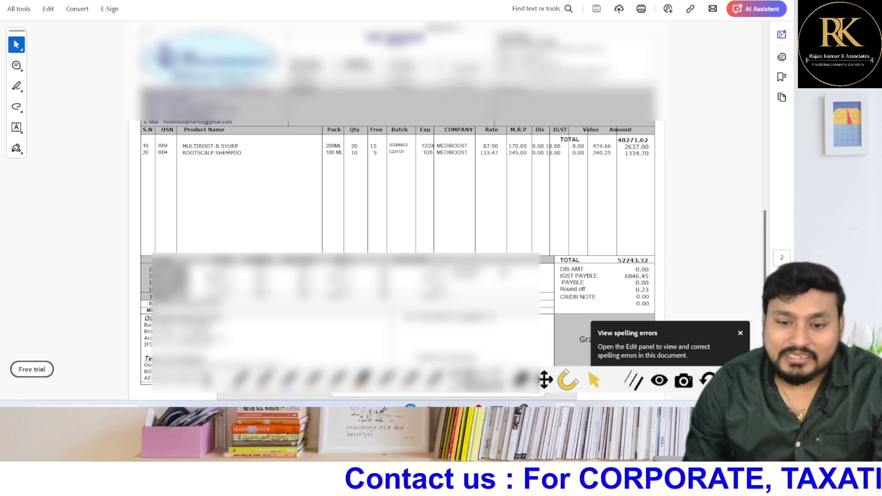
left_click_drag(144, 30, 655, 127)
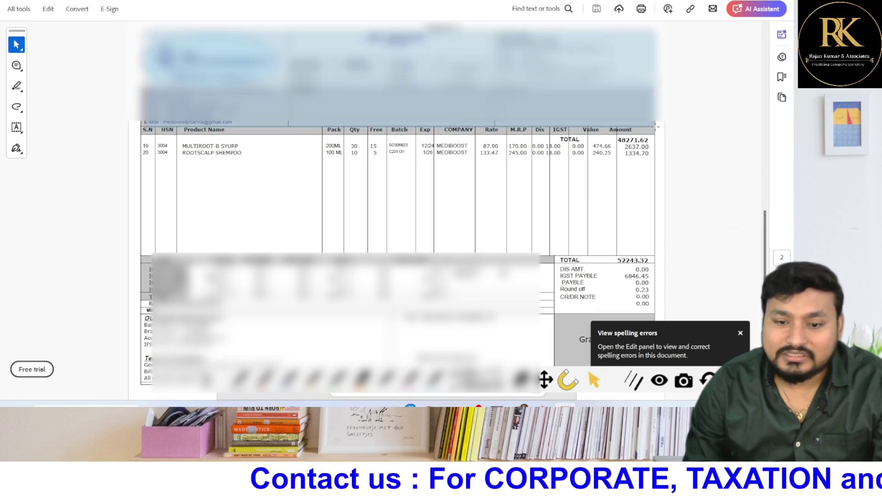
left_click(184, 153)
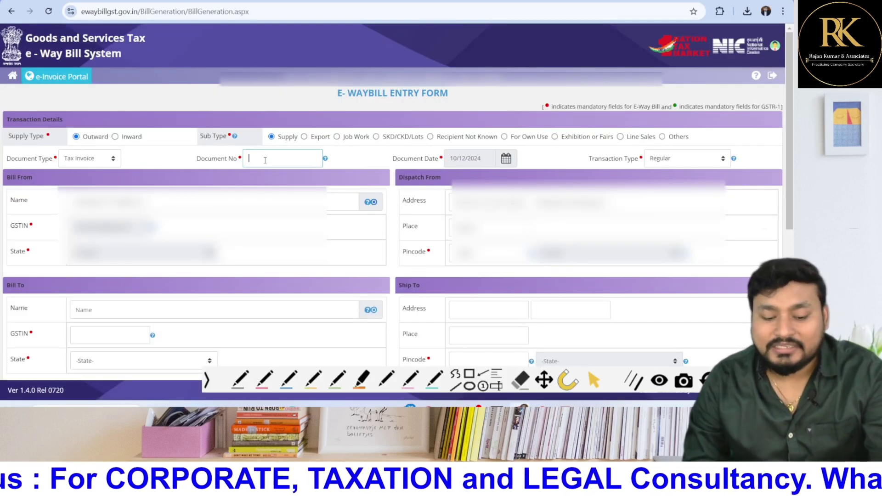
Enter document number SS123 in capitals, leaving date 10/12/2024 and transaction type Regular unchanged
key("Caps_Lock")
type("SS123")
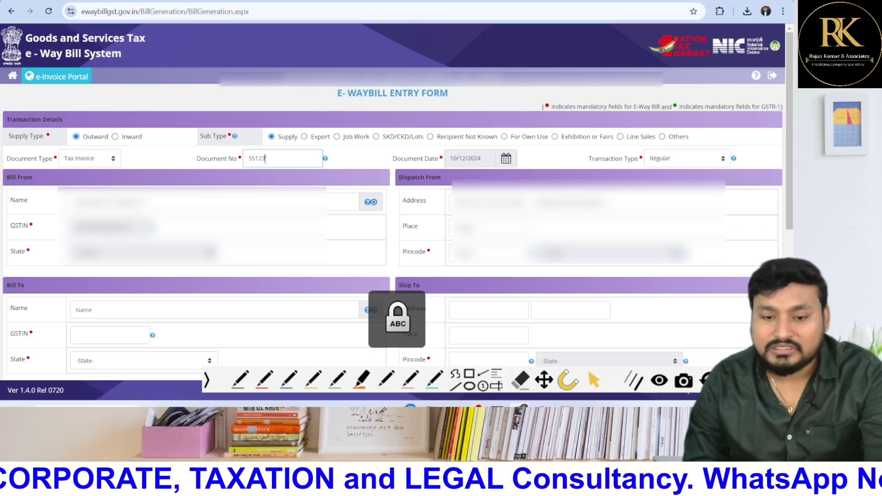
left_click(489, 157)
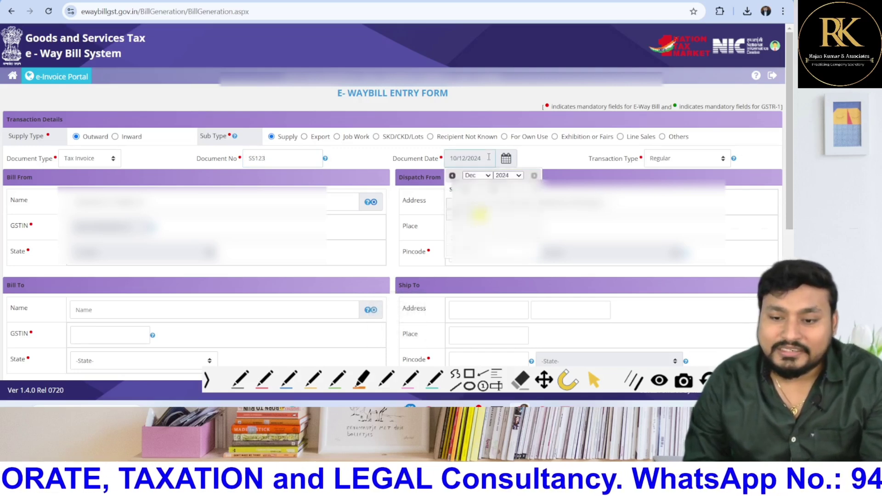
left_click(522, 162)
left_click(648, 166)
left_click(665, 166)
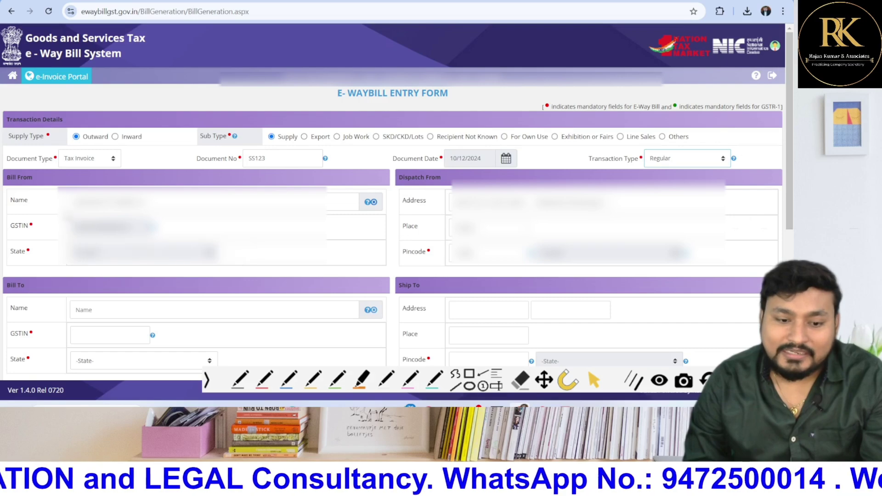
scroll(395, 206, "down", 2)
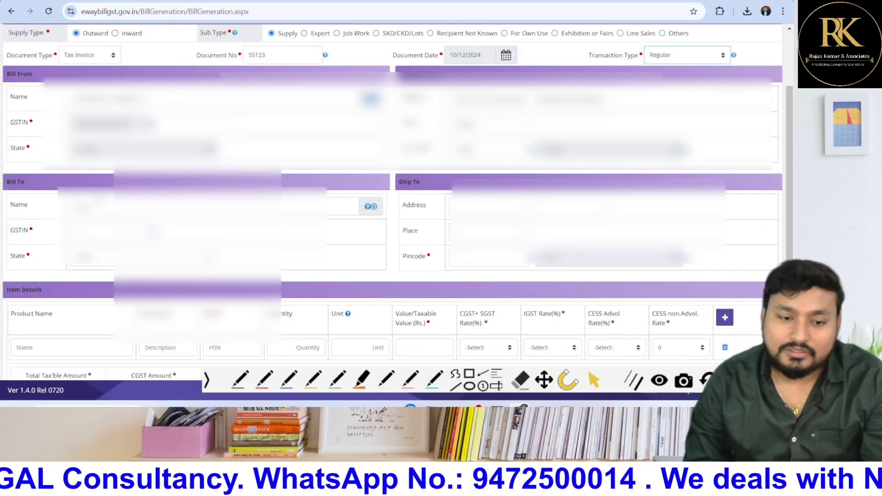
scroll(95, 196, "down", 1)
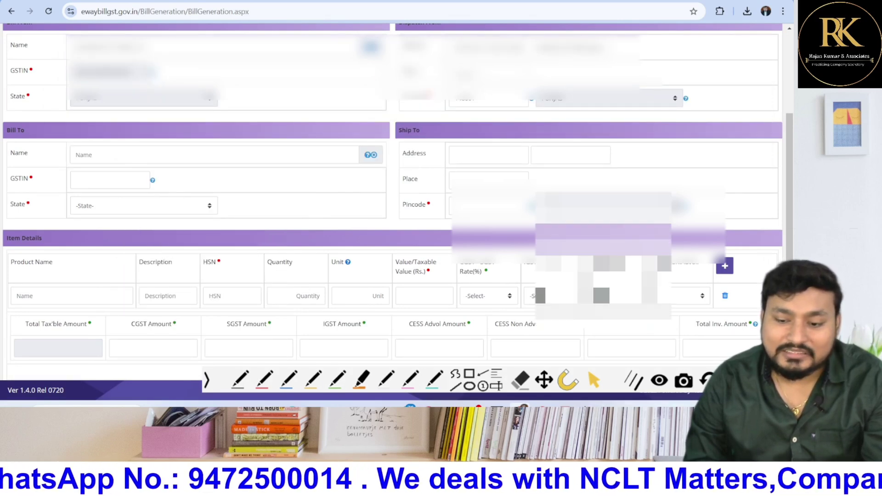
Paste the buyer's GSTIN from the invoice into Bill To, auto-filling the Uttar Pradesh recipient details
key("alt+Tab")
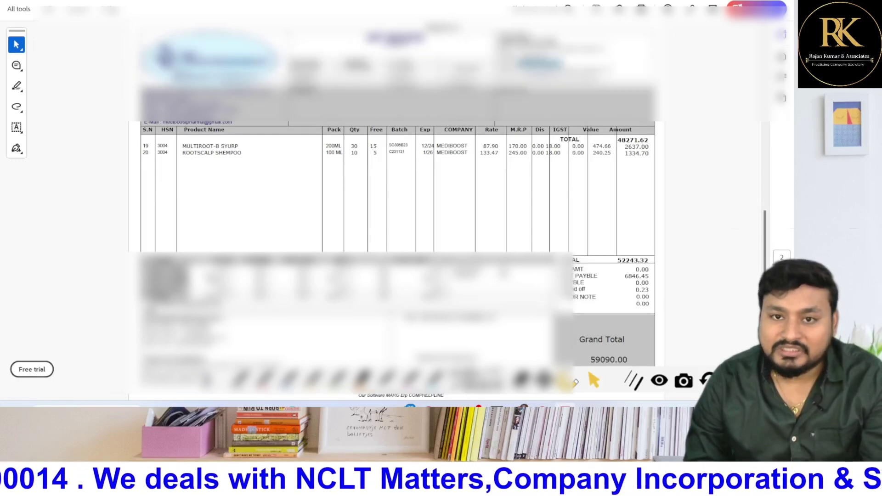
key("alt+Tab")
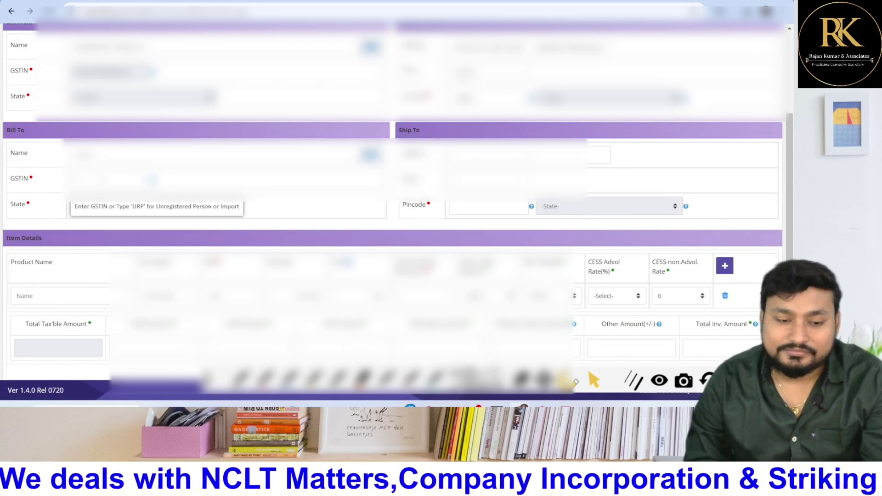
key("ctrl+v")
left_click(192, 183)
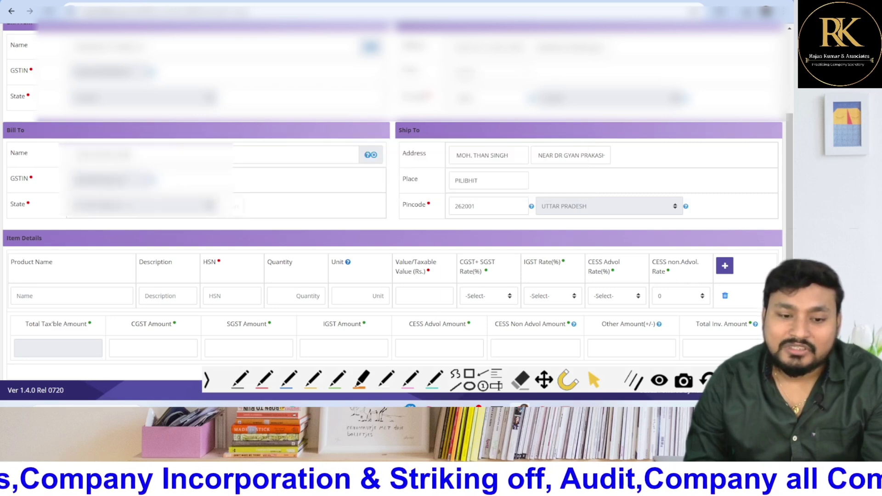
Paste MULTIROOT-B SYURP from the invoice as the first item's Product Name
scroll(235, 256, "down", 2)
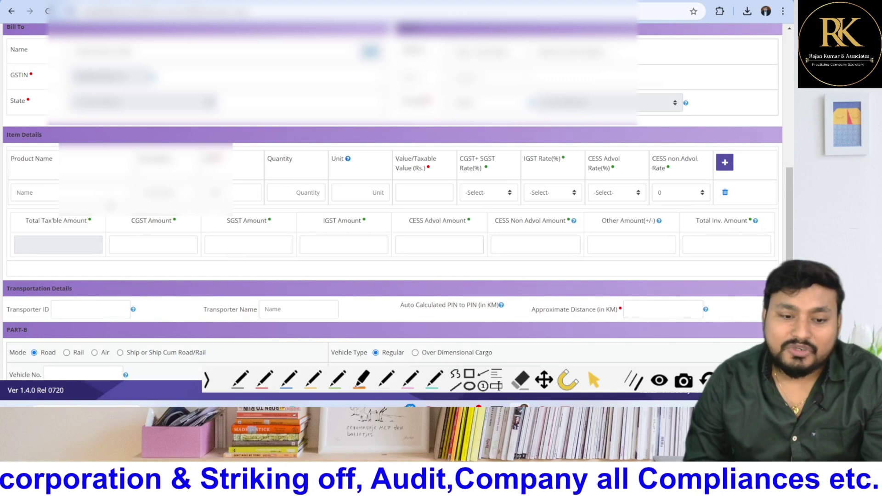
left_click(72, 193)
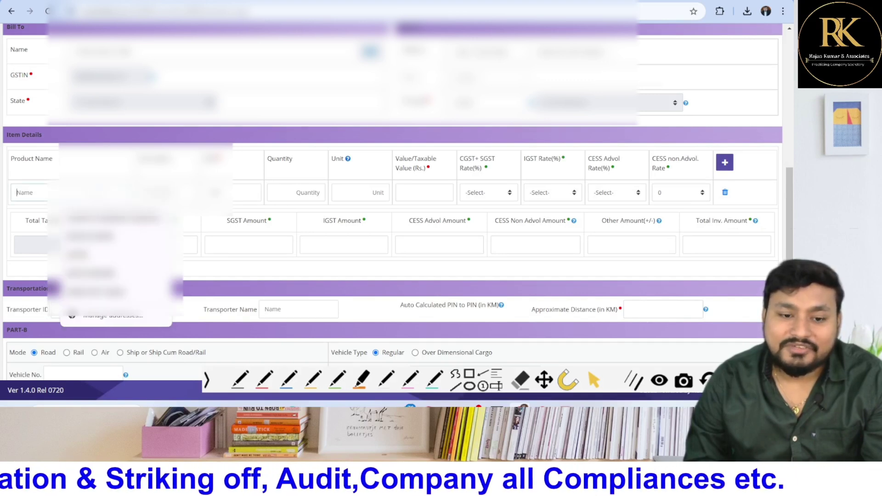
left_click(207, 260)
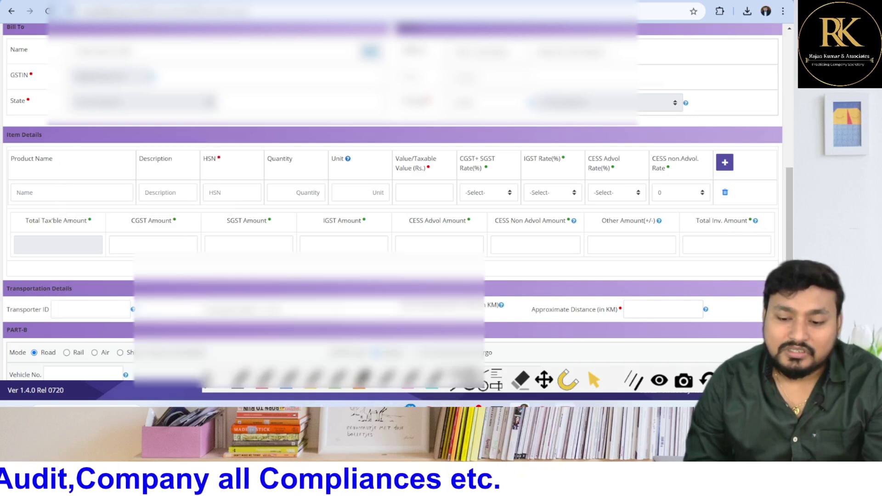
key("alt+Tab")
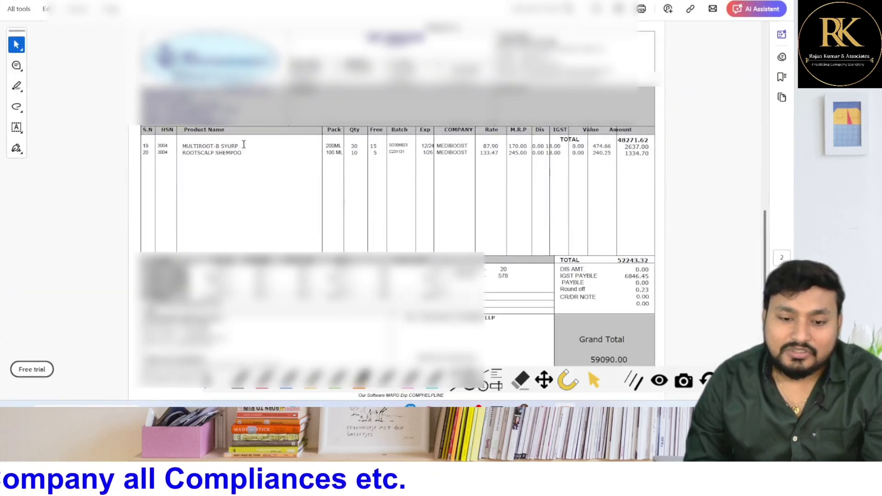
left_click_drag(242, 145, 211, 147)
left_click(182, 153)
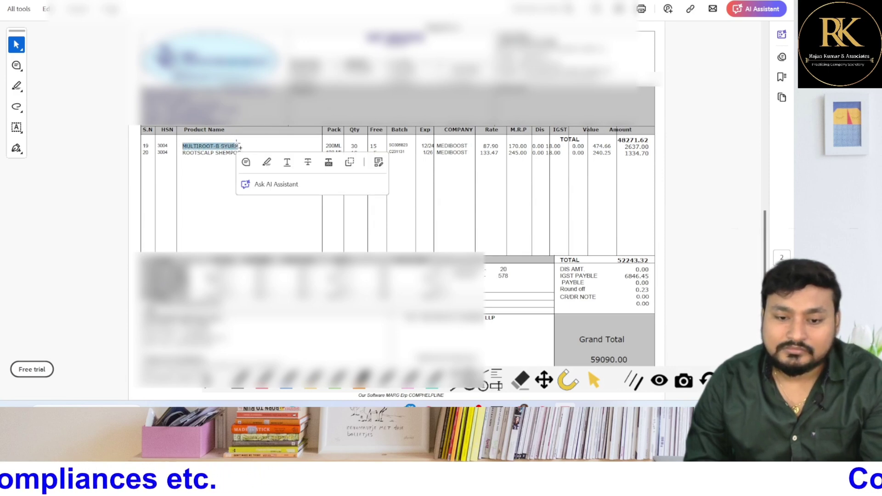
left_click(731, 1)
left_click(46, 192)
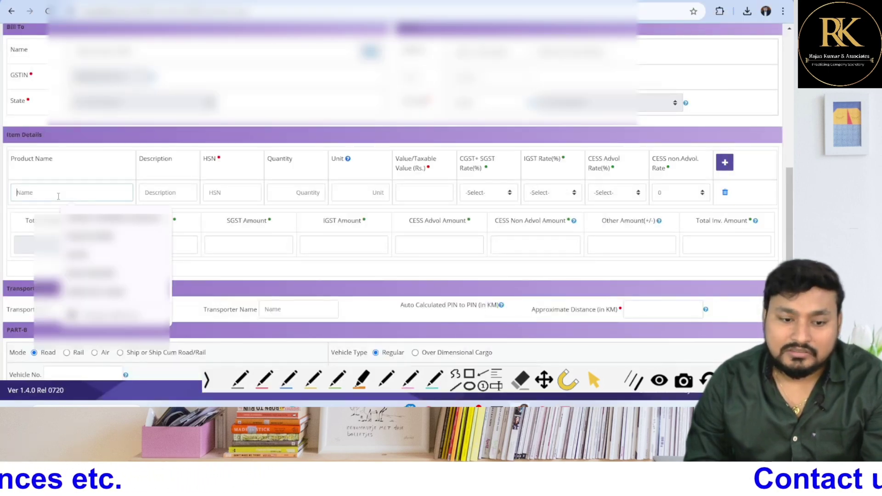
type("MULTIROOT-B SYURP")
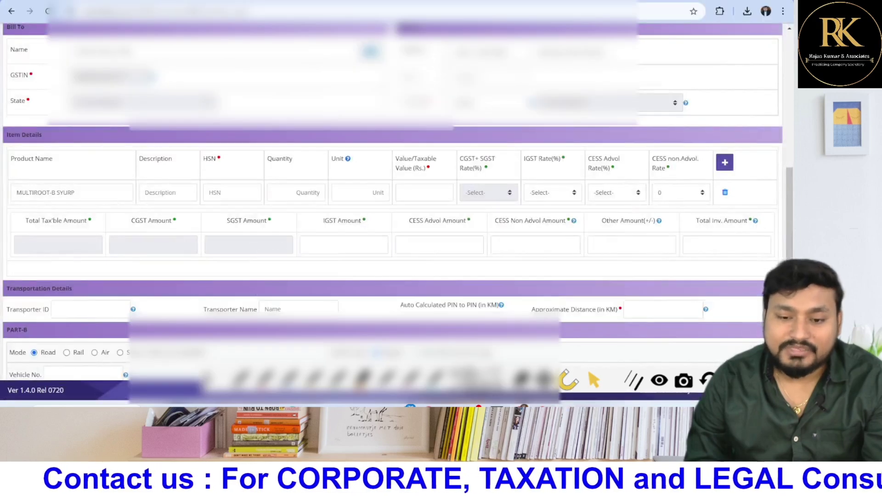
In the invoice PDF, select the syrup's quantity 30 and HSN code 3004
key("alt+Tab")
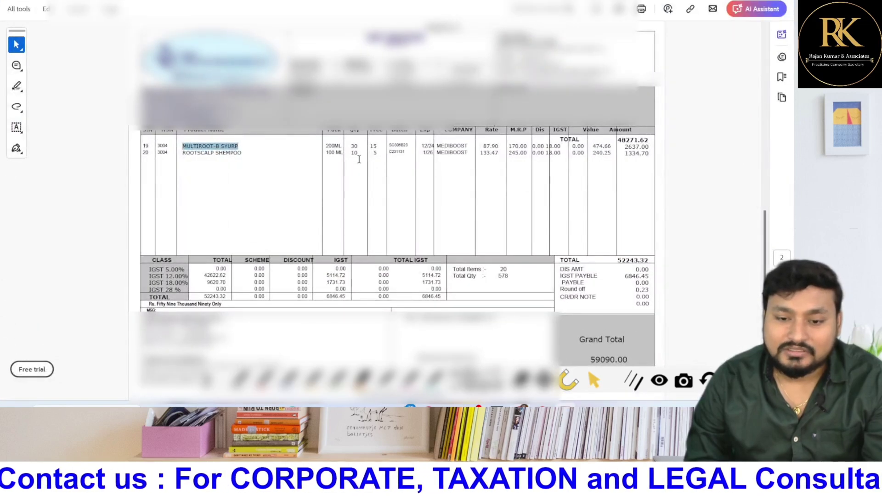
double_click(355, 146)
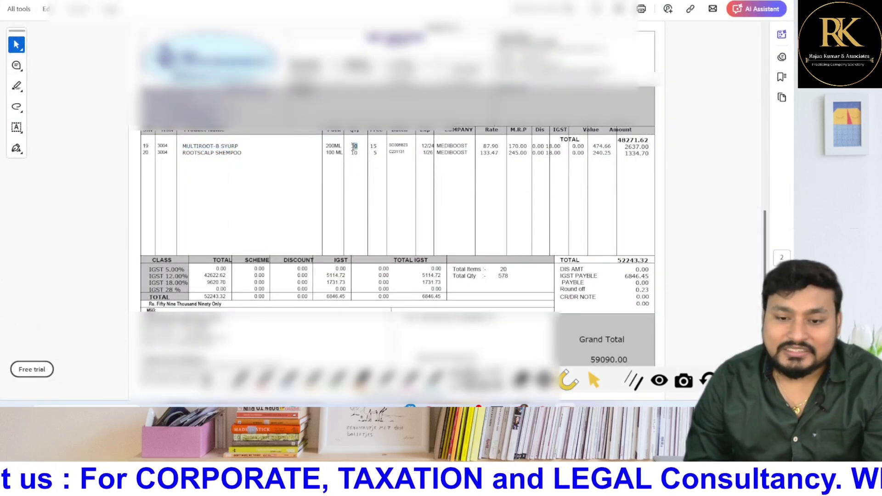
left_click(354, 146)
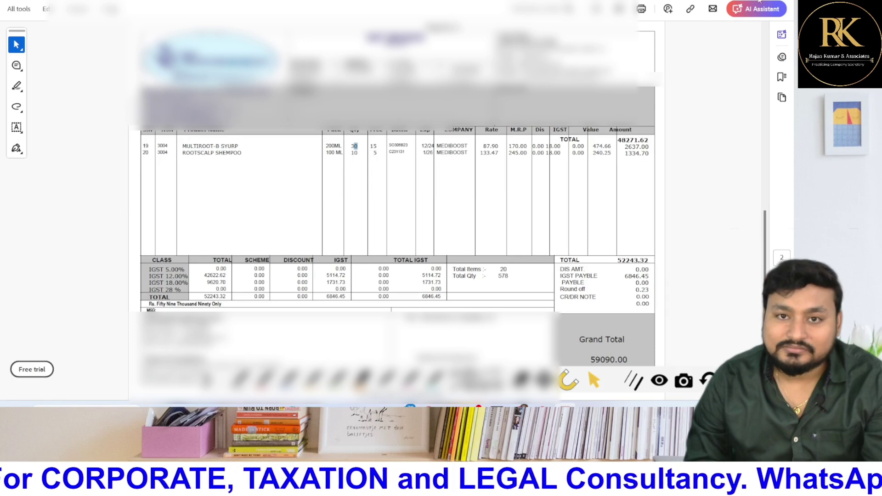
double_click(163, 146)
Enter HSN code 3004 for the item, checking it against the invoice PDF
key("alt+Tab")
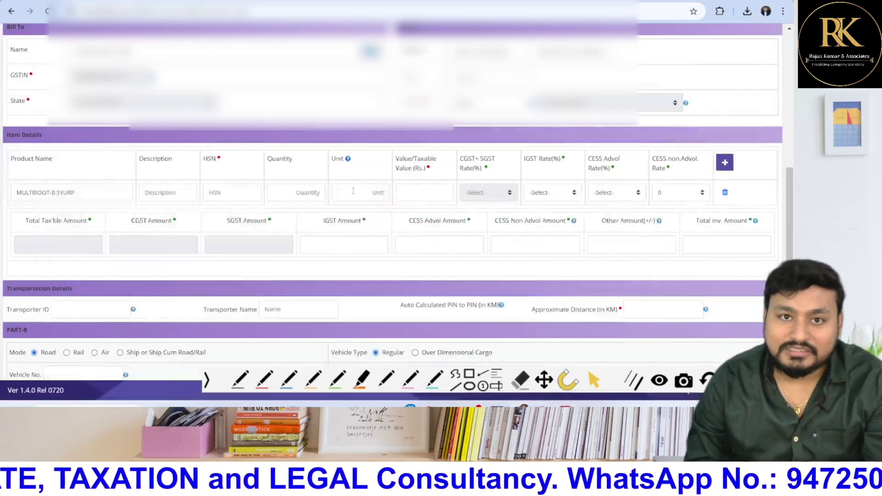
left_click(245, 194)
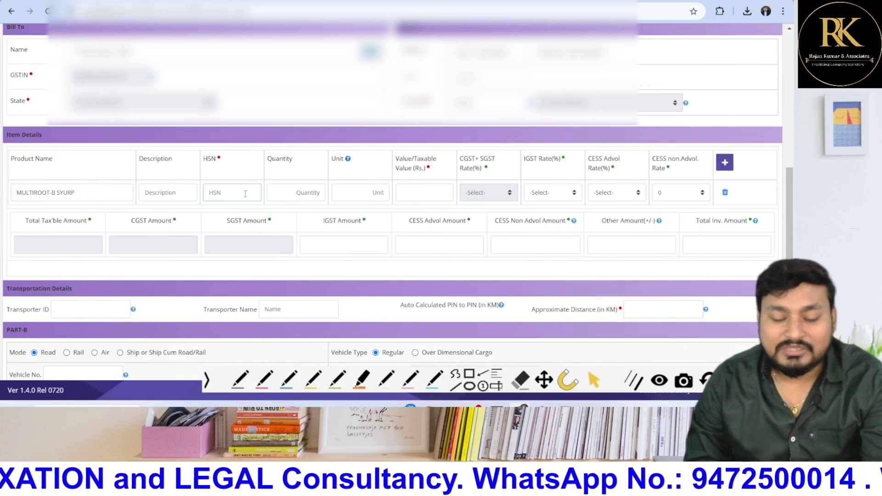
left_click_drag(126, 197, 3, 199)
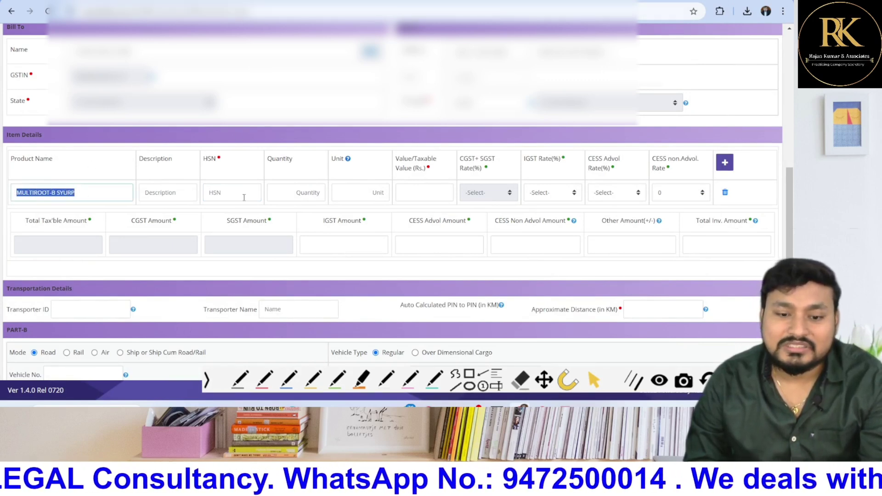
left_click(227, 200)
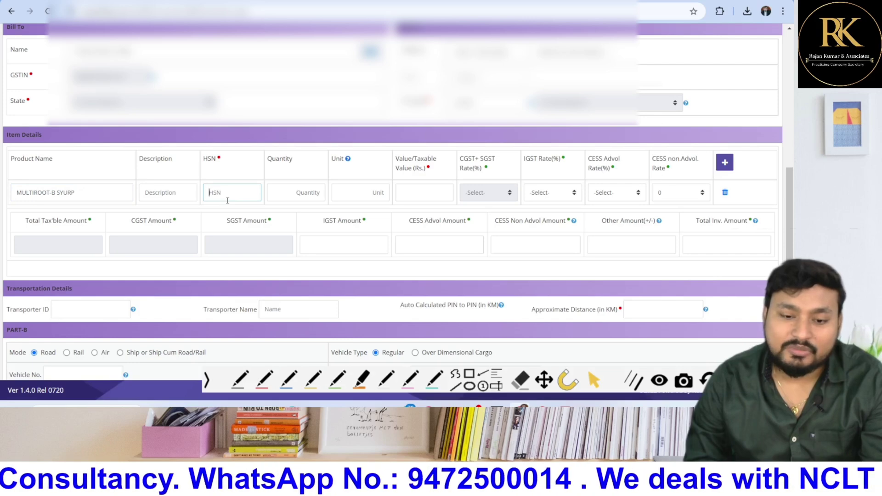
key("alt+Tab")
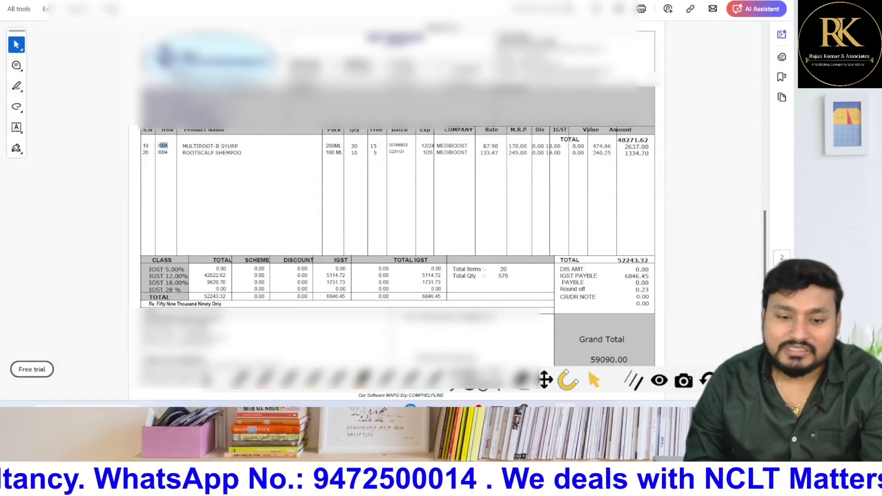
key("alt+Tab")
type("300")
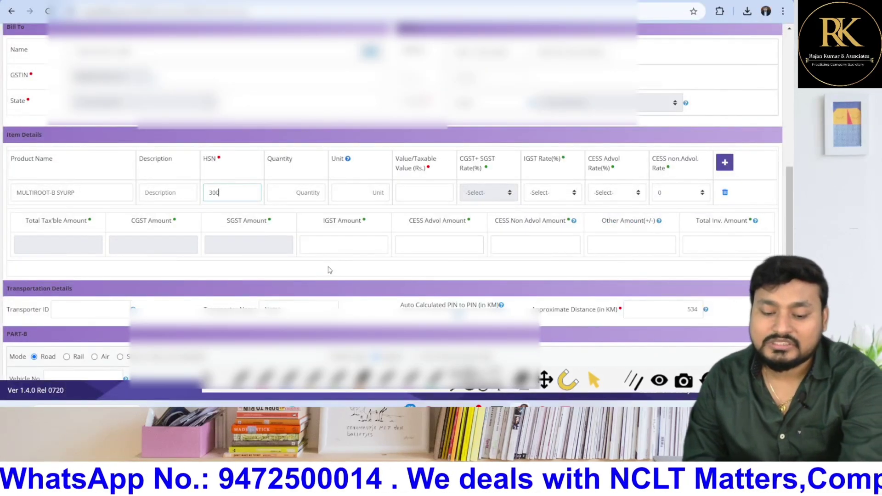
type("4")
key("Tab")
Set the item's quantity to 30 and its unit to PCS
type("0")
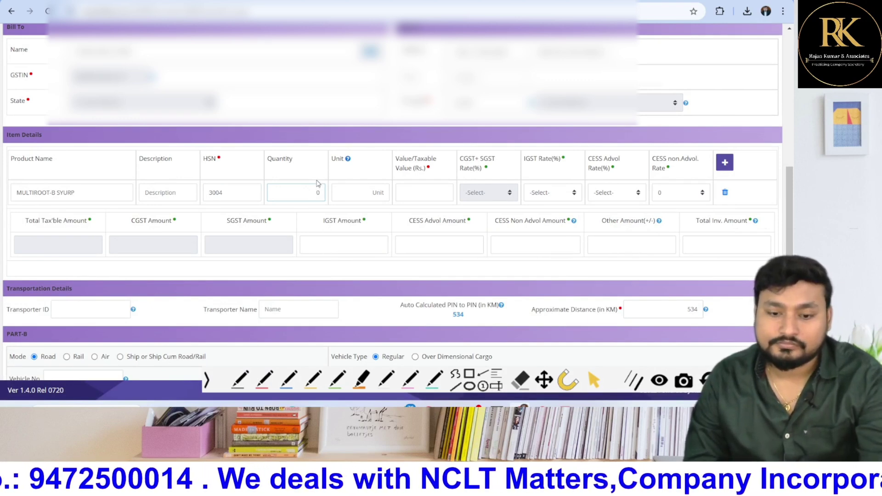
type("30")
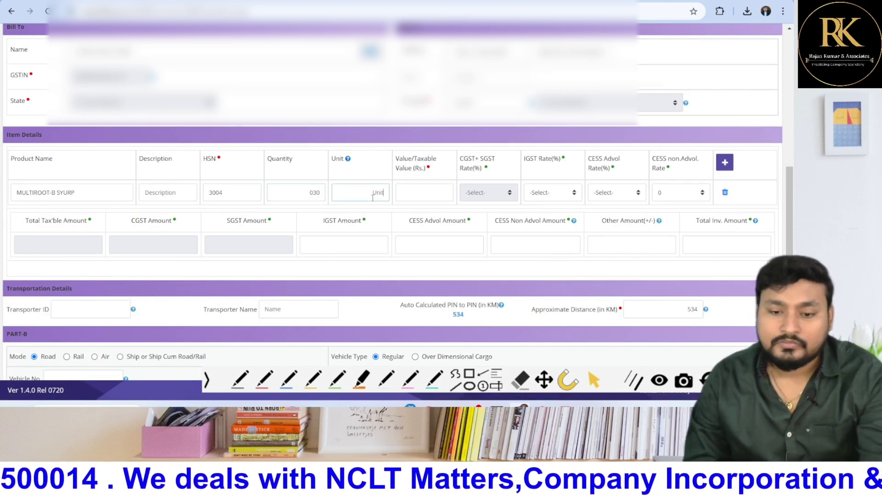
left_click(369, 195)
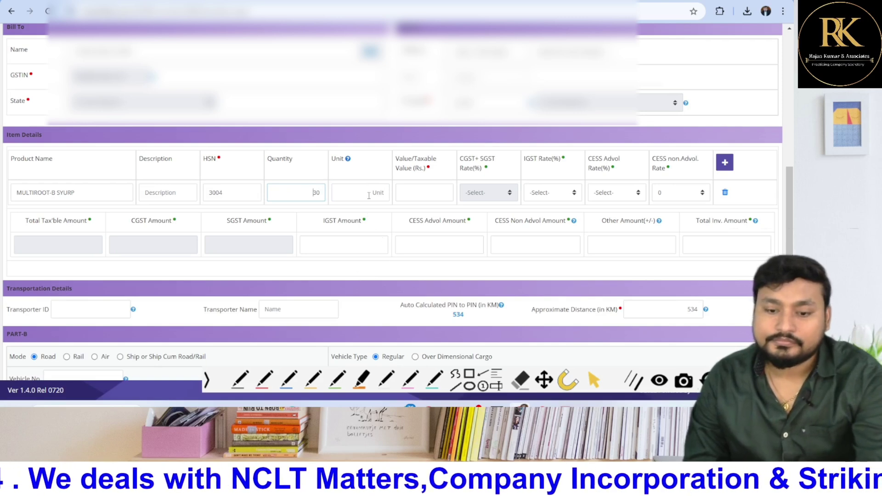
type("PCS")
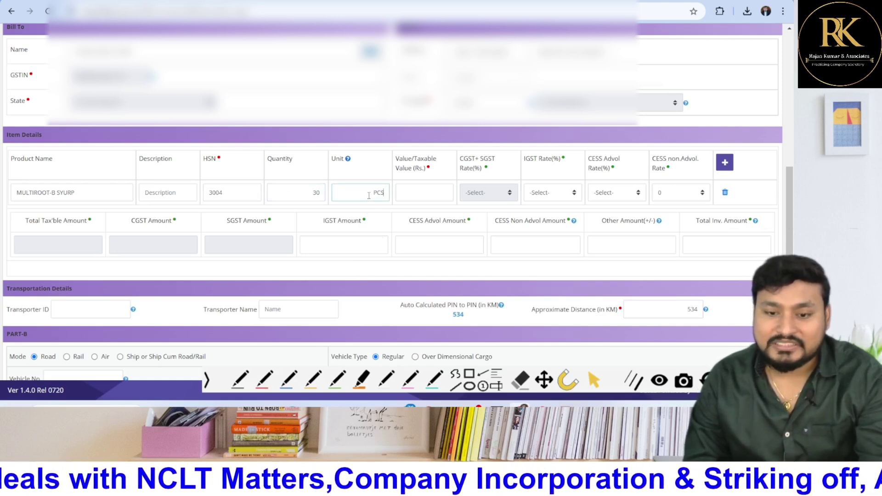
key("Tab")
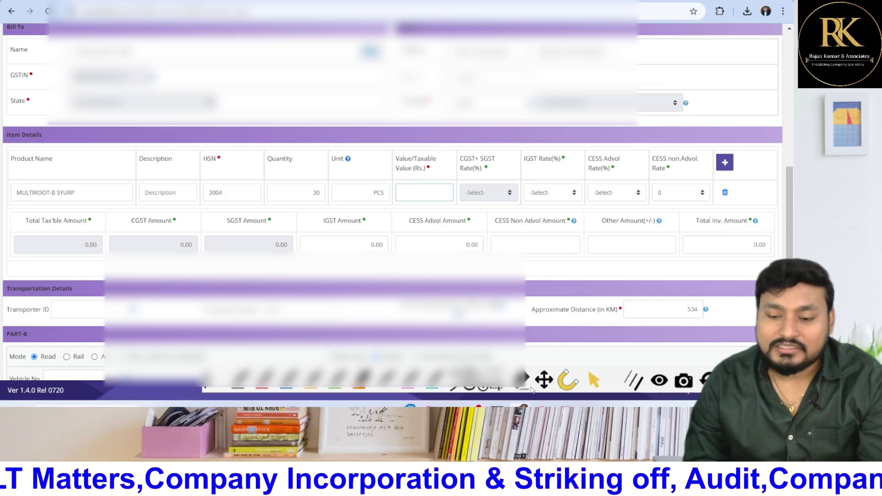
Read the item's amount from the invoice and enter 2637 as its taxable value
left_click(565, 405)
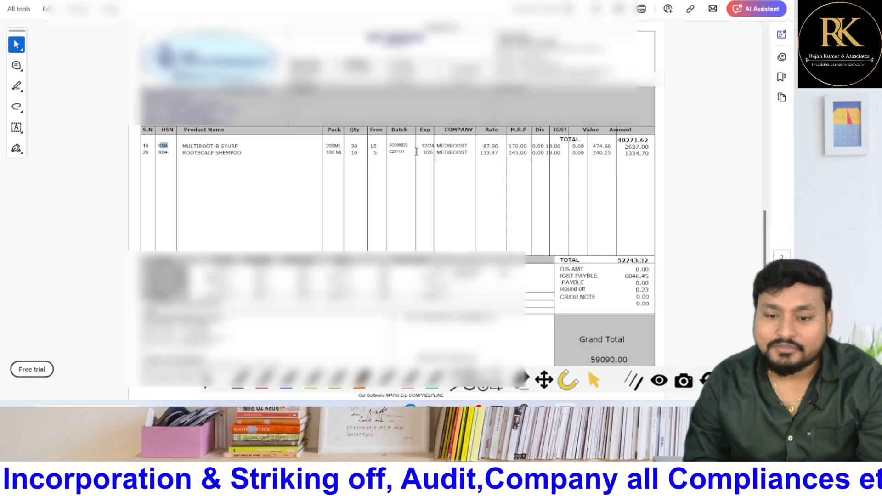
left_click_drag(357, 154, 416, 146)
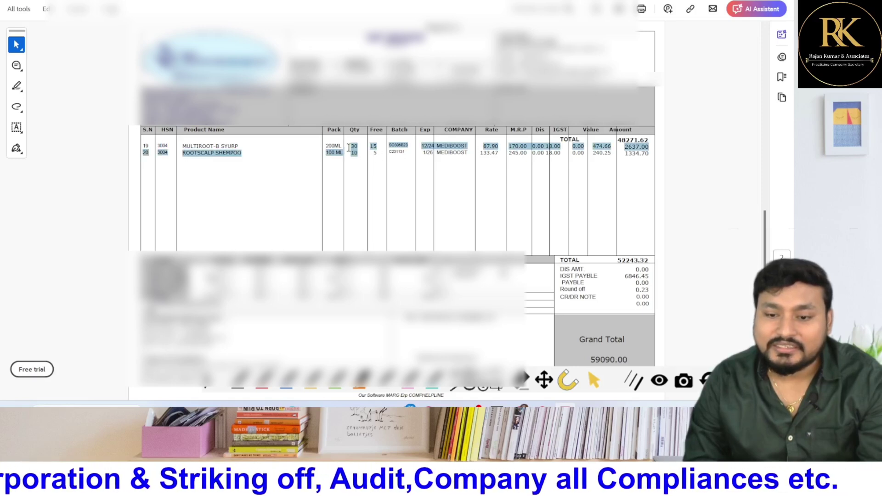
left_click(417, 145)
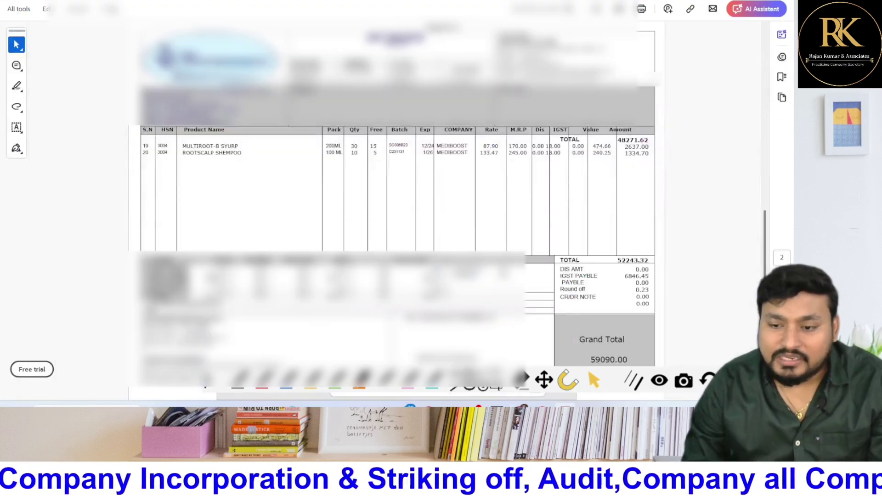
key("alt+Tab")
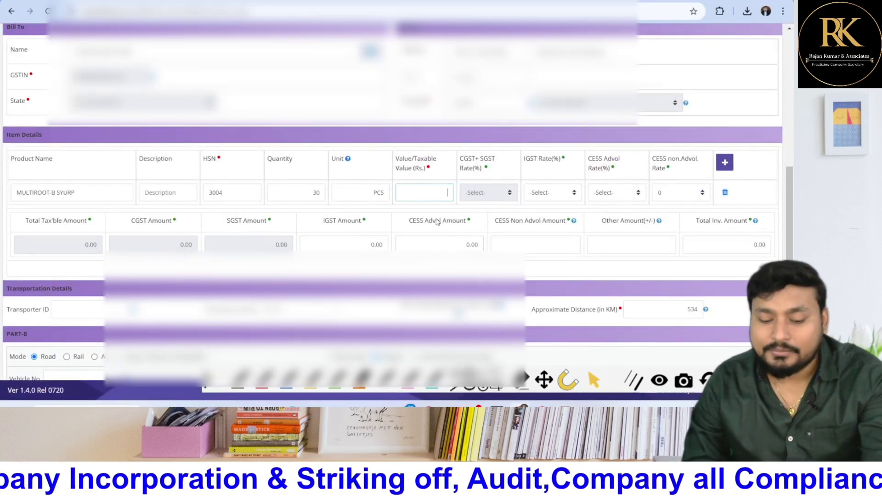
type("2637")
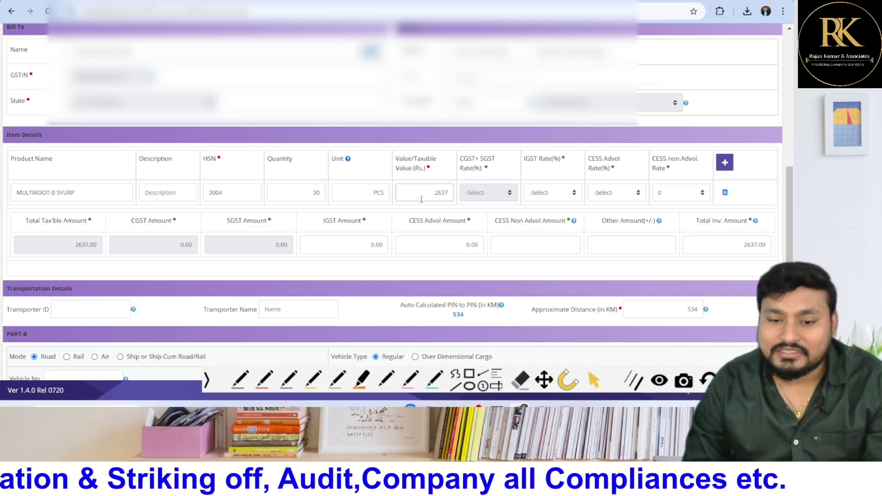
double_click(316, 192)
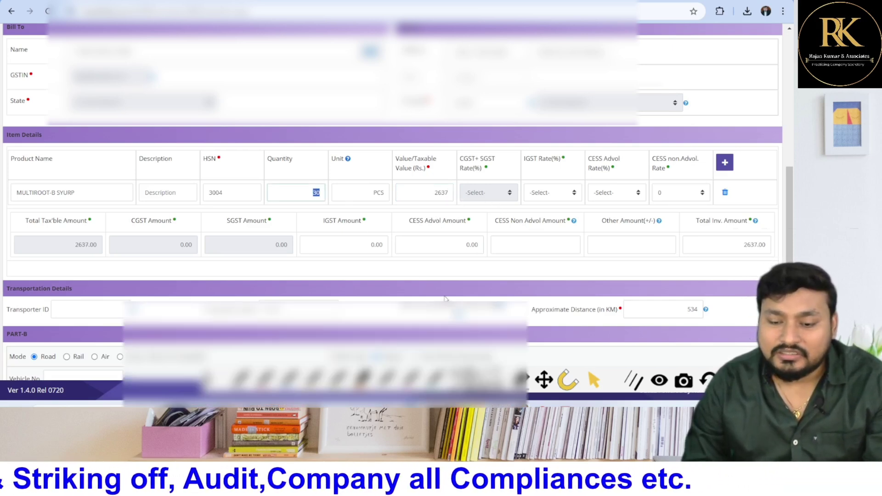
Check the item's IGST rate in the invoice PDF and bring up the IGST Rate list
left_click(568, 352)
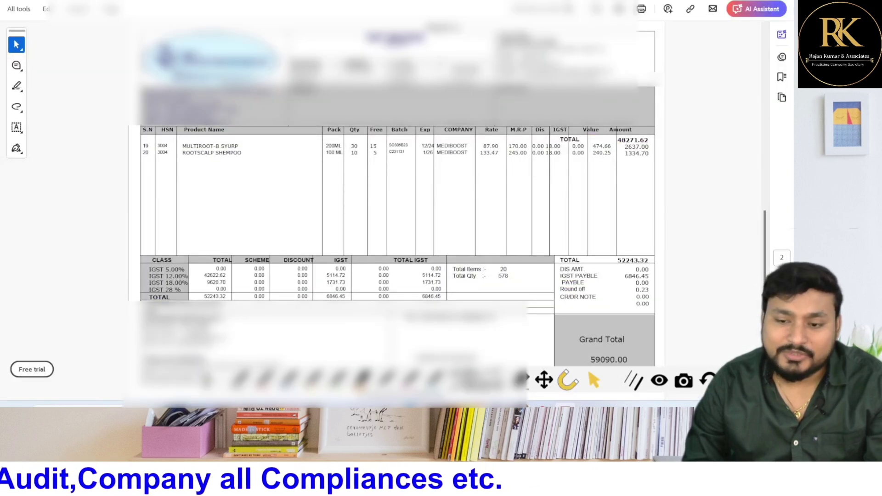
key("alt+Tab")
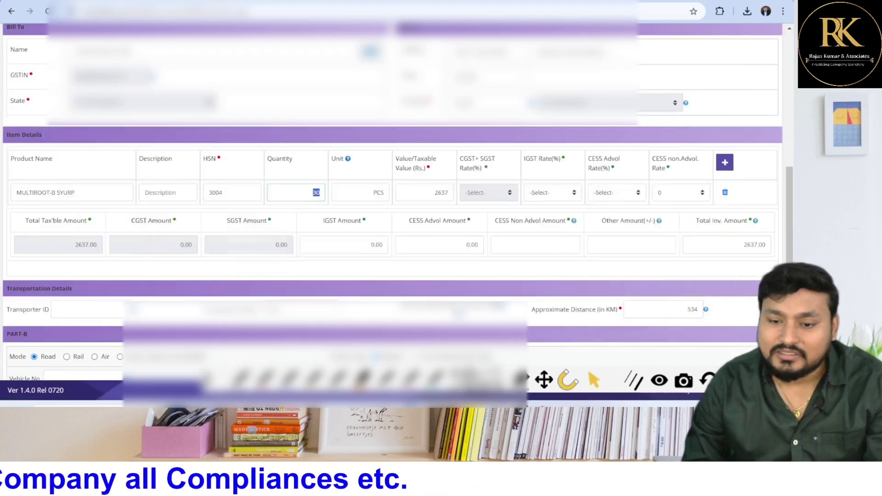
left_click(542, 193)
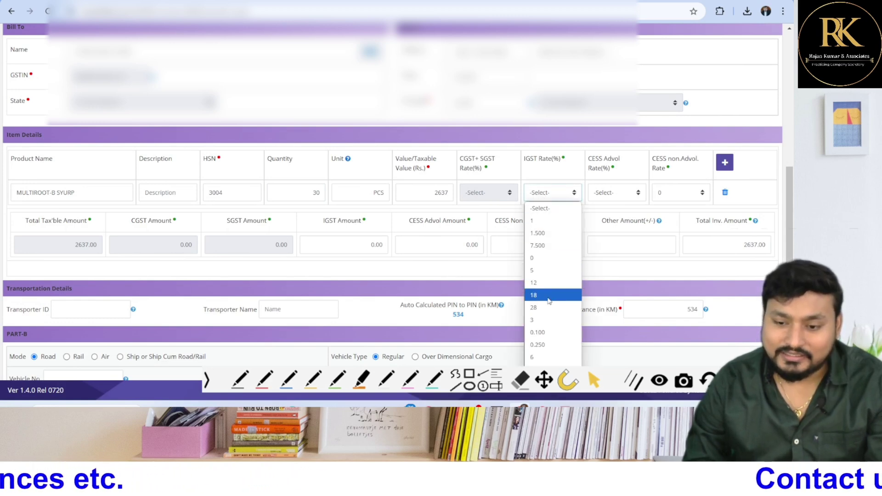
key("Escape")
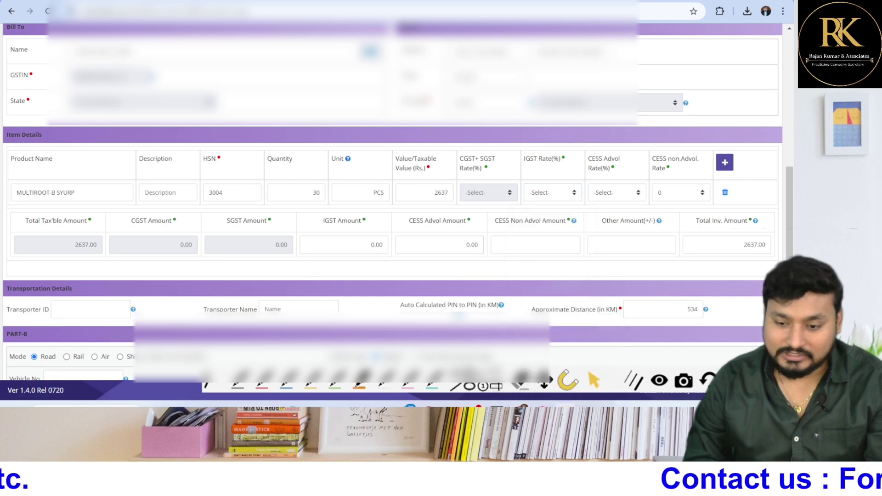
key("alt+Tab")
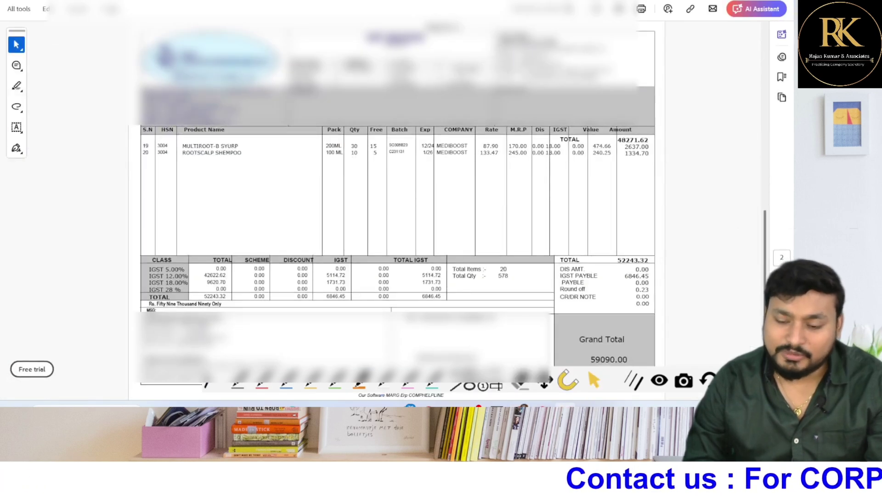
key("alt+Tab")
left_click(551, 193)
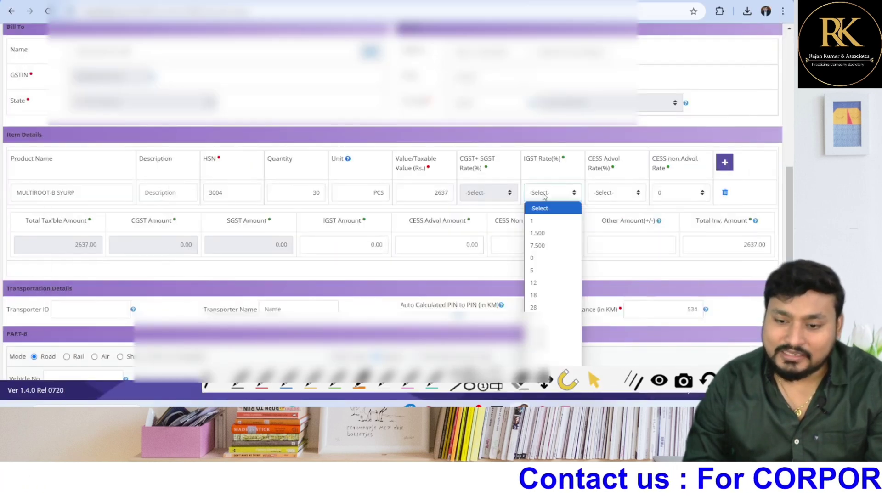
Choose 18% IGST, giving IGST 474.66 and a total invoice value of 3111.66
left_click(546, 296)
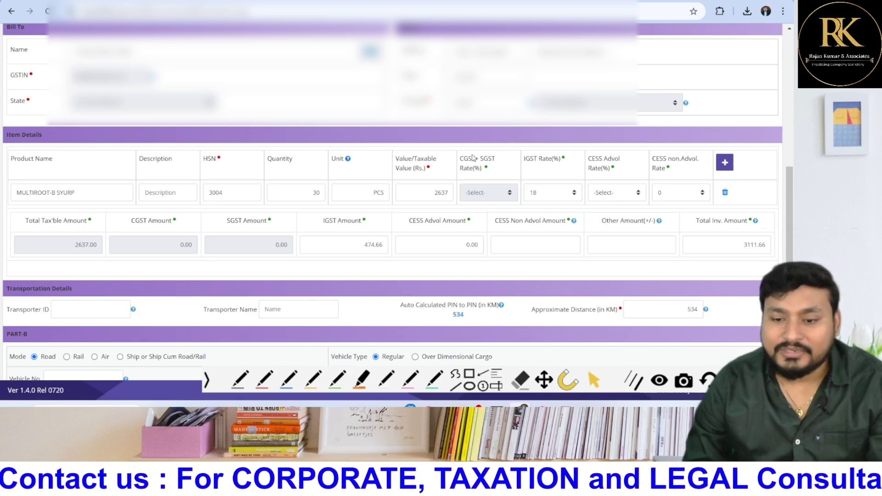
left_click(609, 195)
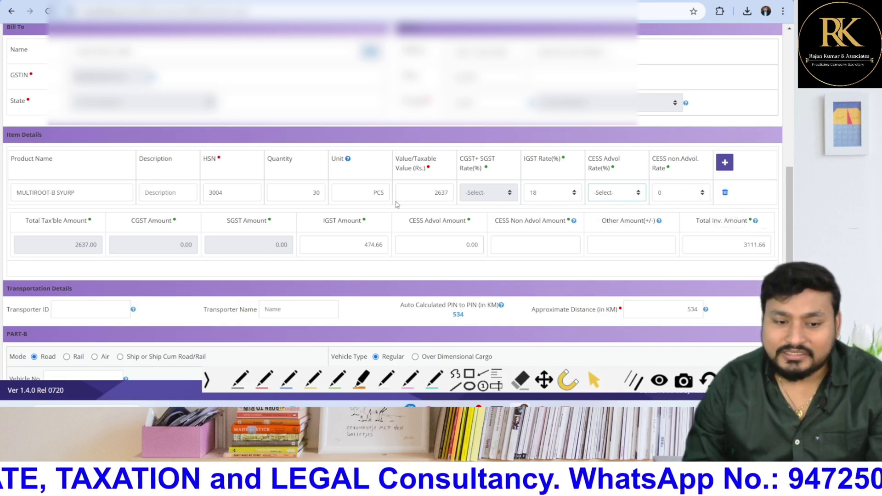
Add the first empty item rows below the MULTIROOT-B SYURP product line
left_click(725, 165)
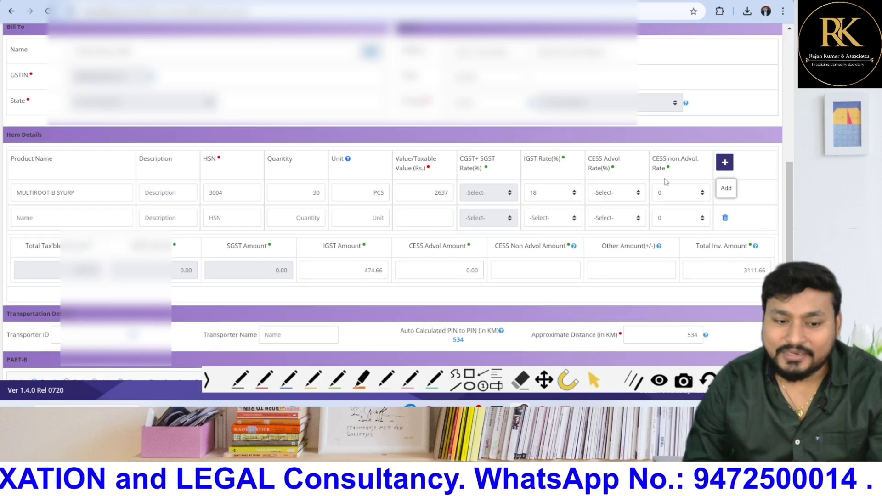
left_click(113, 218)
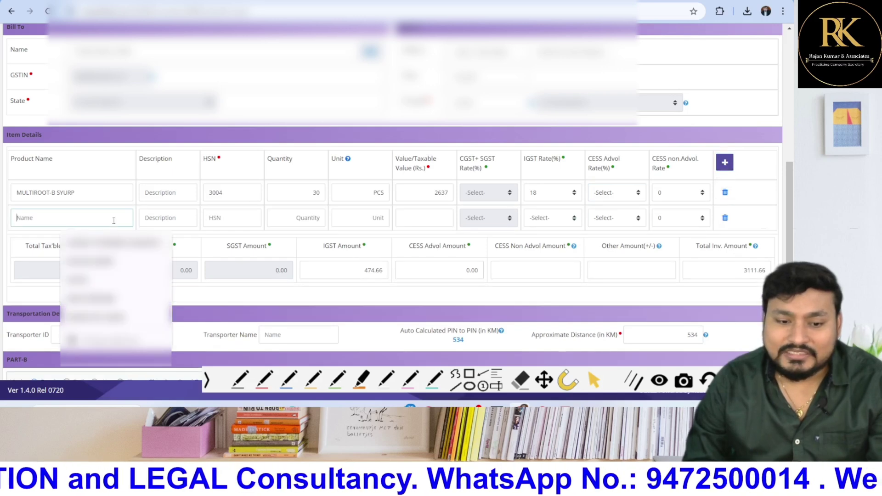
left_click(169, 218)
left_click(725, 162)
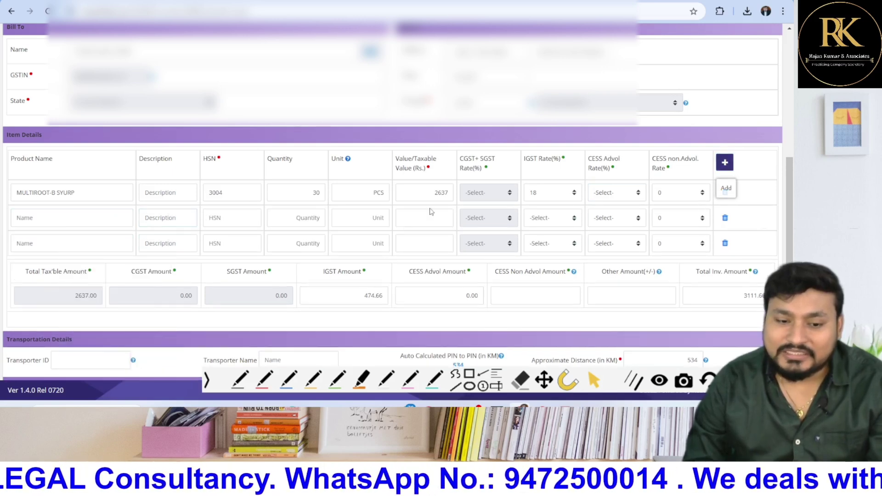
scroll(113, 248, "down", 1)
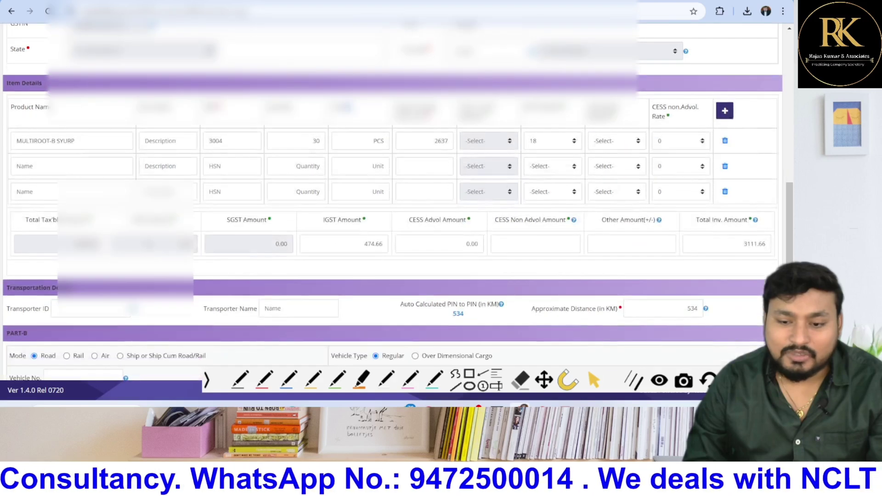
left_click_drag(21, 142, 379, 138)
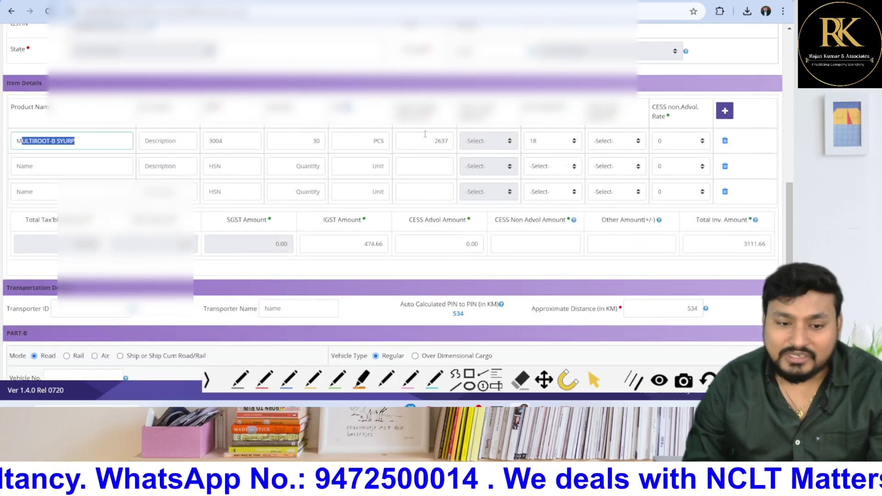
left_click(68, 172)
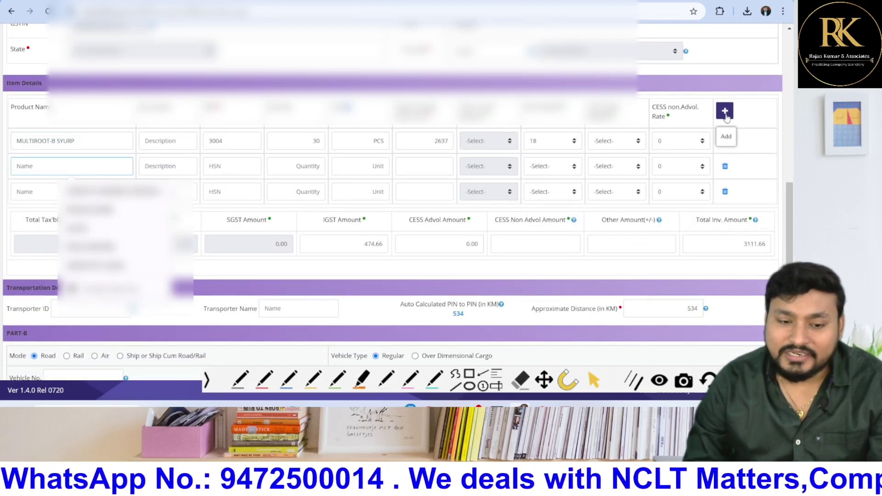
Add four more blank item rows, leaving the total at 3111.66
left_click(725, 113)
left_click(725, 113)
left_click(725, 113)
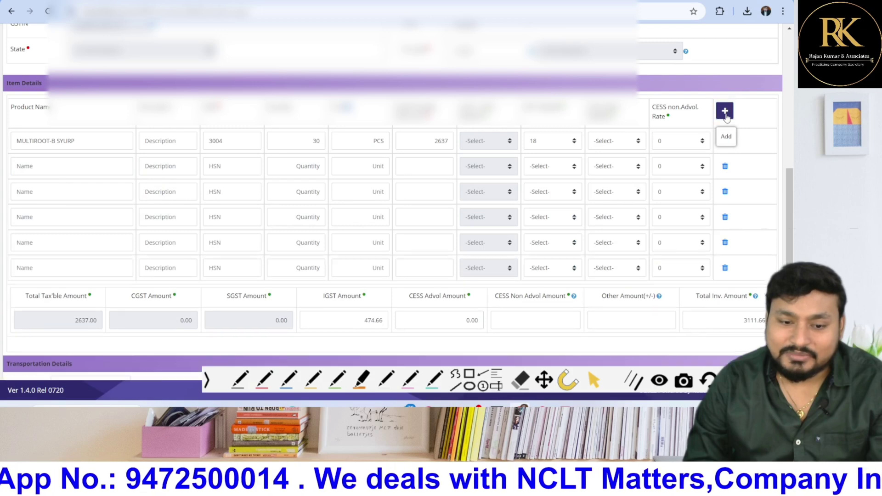
left_click(725, 113)
left_click(725, 113)
scroll(440, 186, "down", 4)
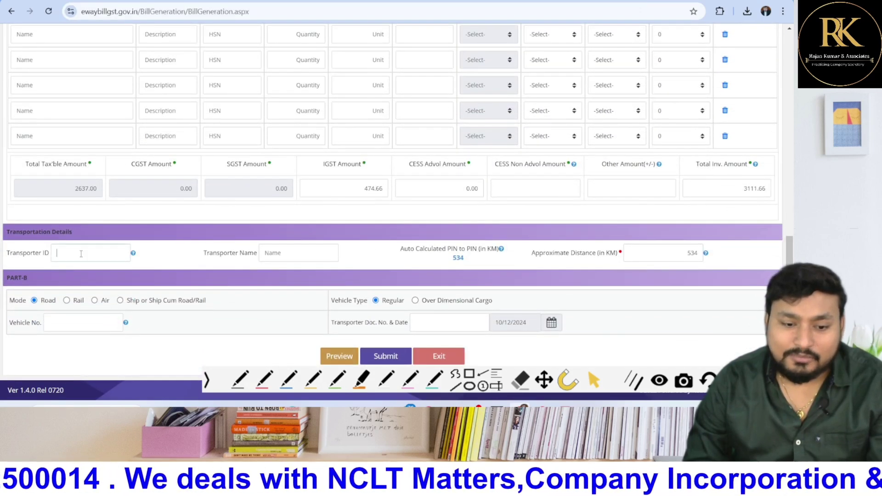
triple_click(30, 252)
triple_click(32, 251)
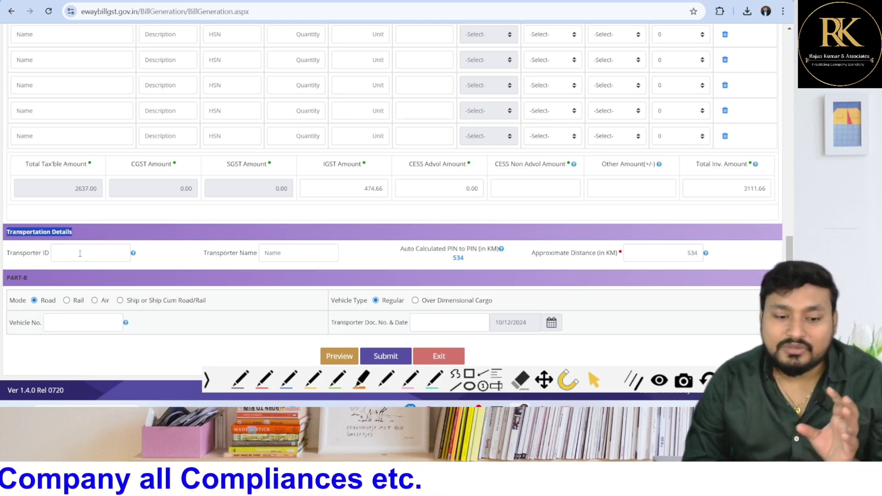
triple_click(21, 260)
triple_click(46, 263)
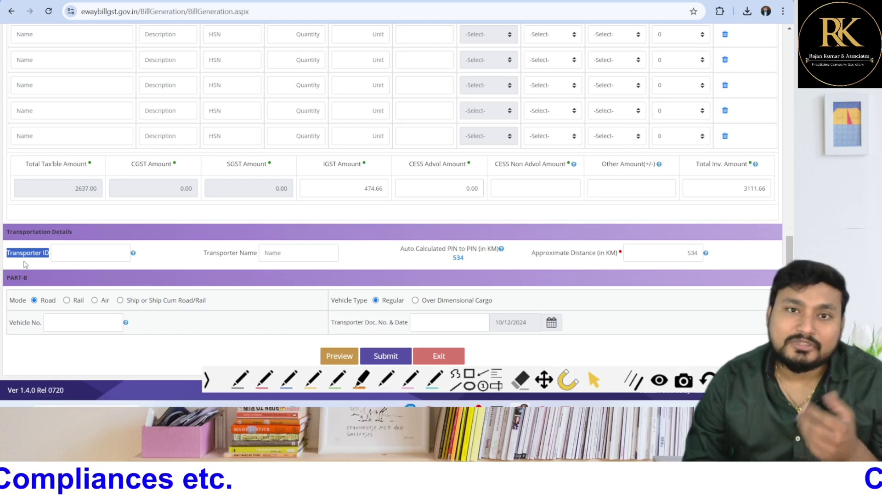
left_click(107, 254)
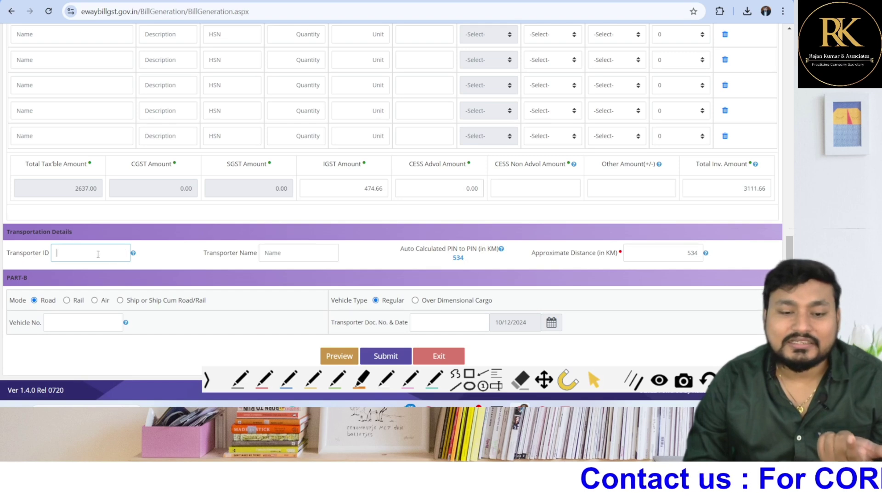
left_click(302, 255)
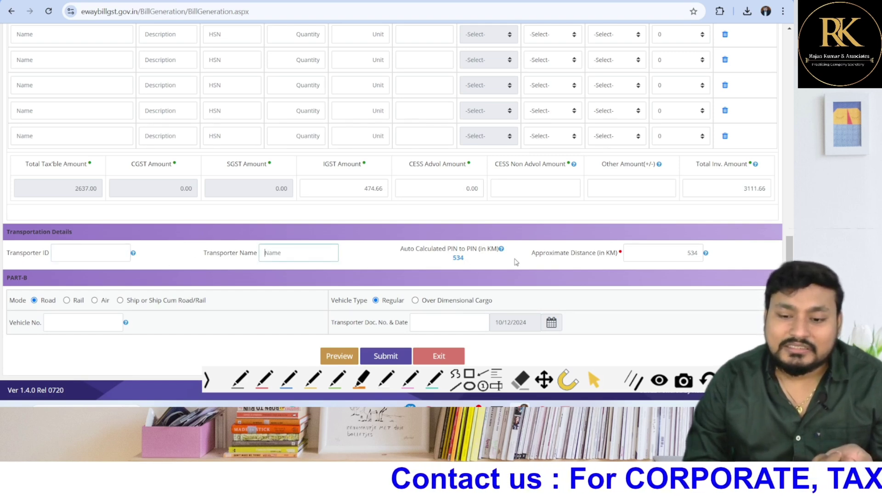
left_click_drag(450, 260, 474, 261)
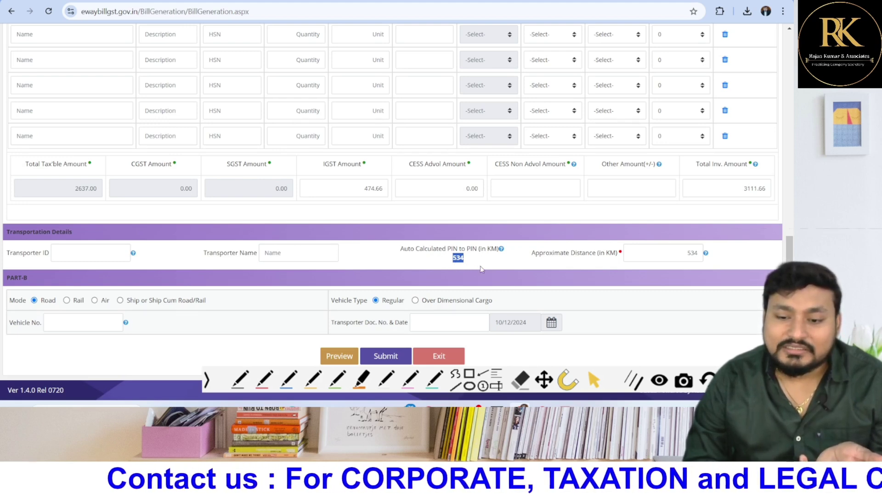
left_click(683, 252)
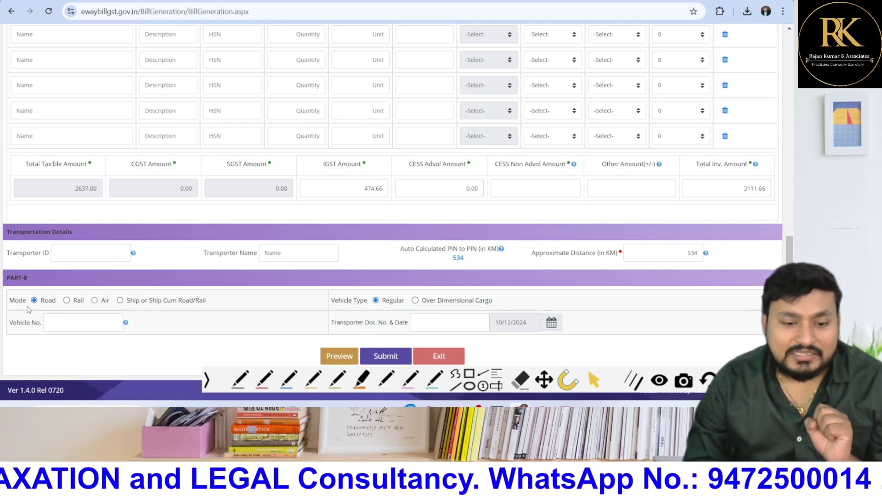
left_click(67, 302)
scroll(583, 202, "down", 1)
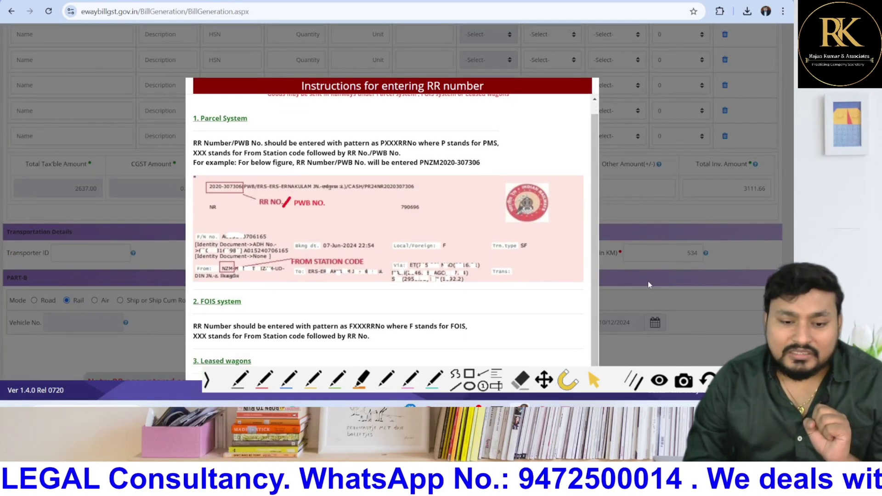
scroll(561, 253, "up", 1)
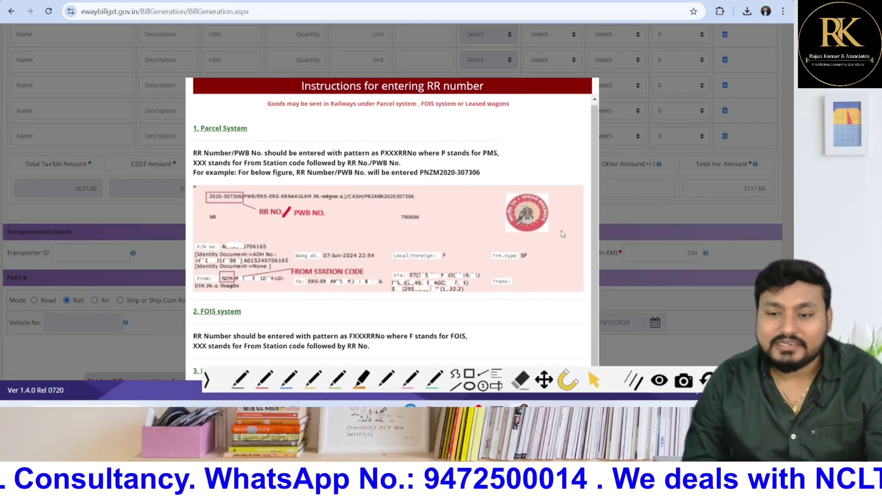
left_click(34, 300)
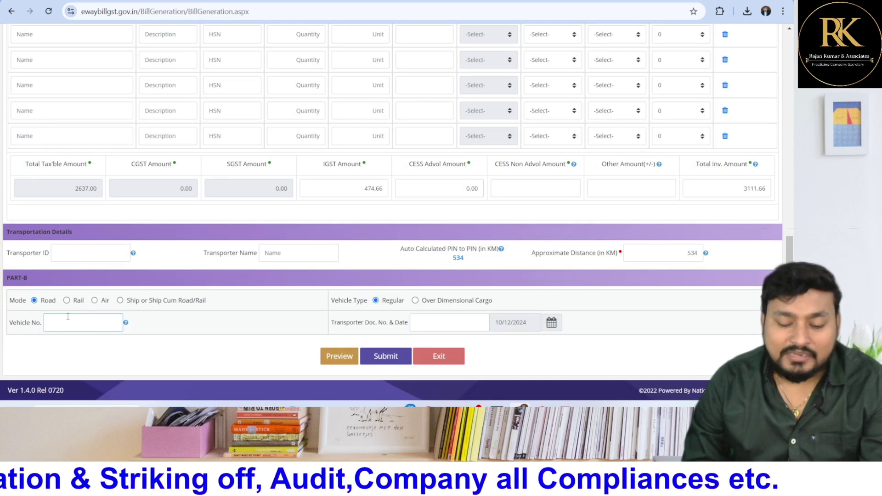
Enter and validate vehicle number WB123456, then review the generated e-way bill's Part-A details
type("WB1234")
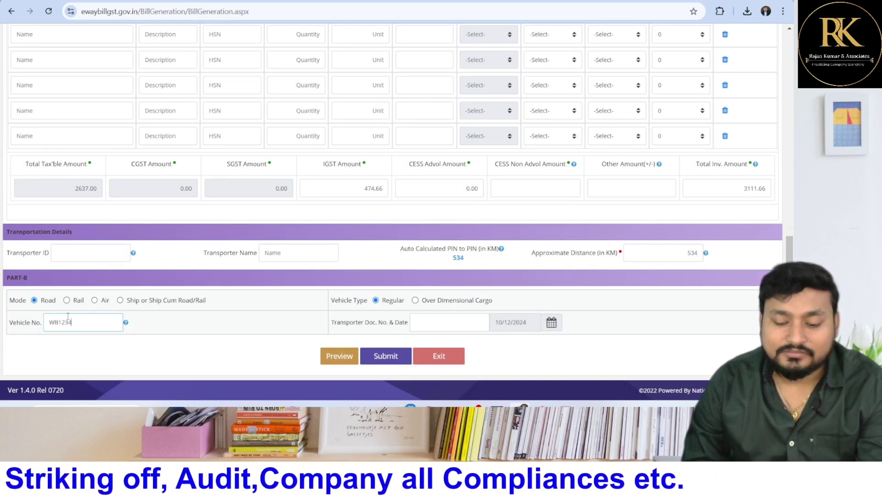
type("56")
left_click(176, 359)
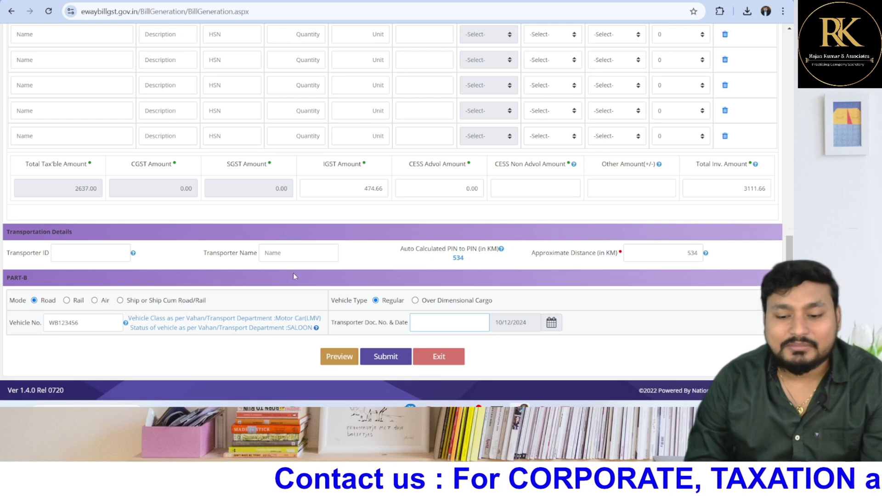
scroll(293, 273, "up", 1)
scroll(334, 265, "down", 1)
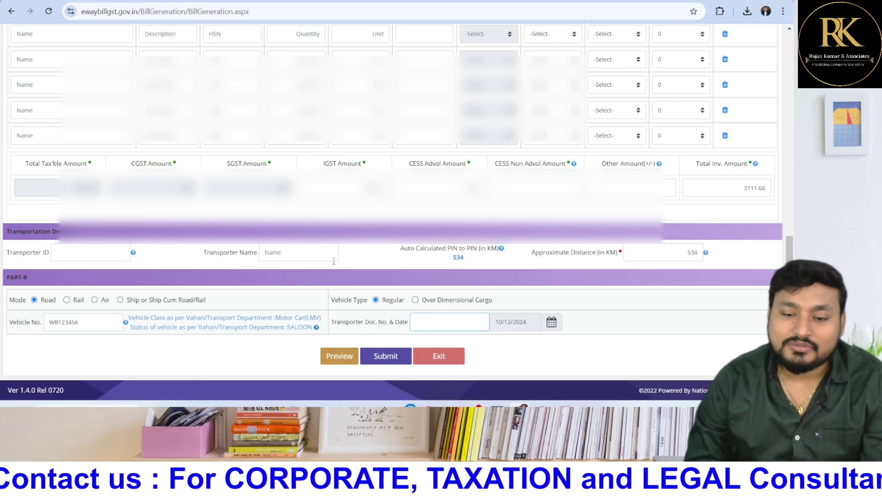
scroll(334, 261, "up", 4)
scroll(334, 261, "up", 3)
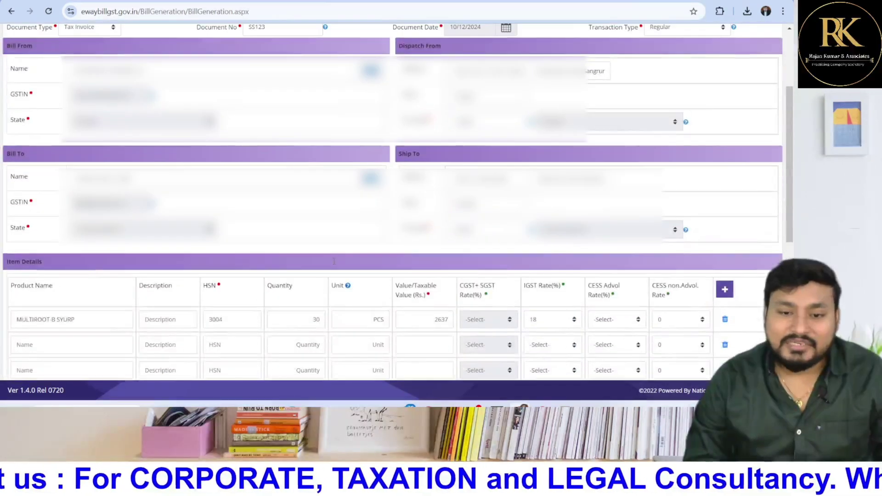
scroll(334, 264, "up", 3)
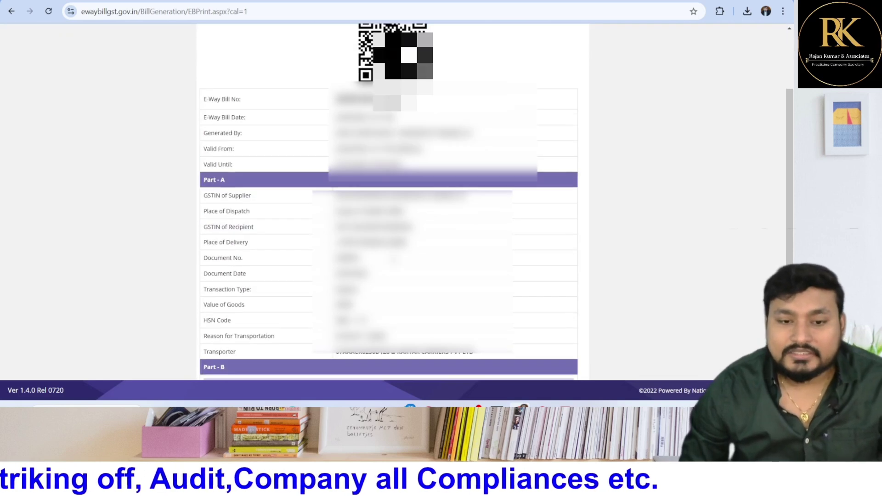
scroll(388, 202, "up", 3)
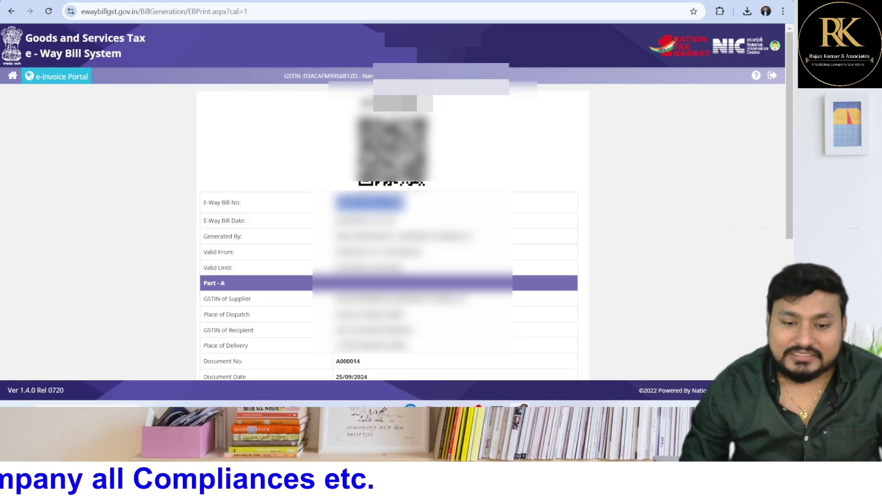
scroll(389, 202, "down", 1)
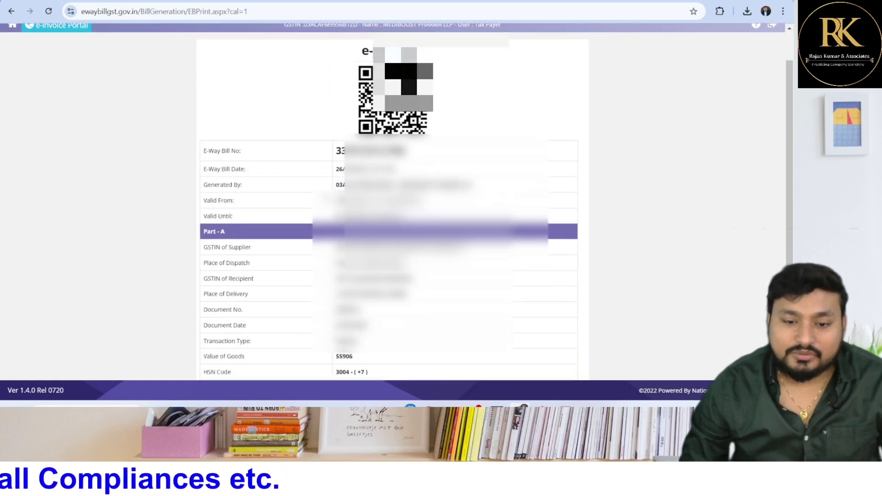
left_click_drag(335, 185, 473, 185)
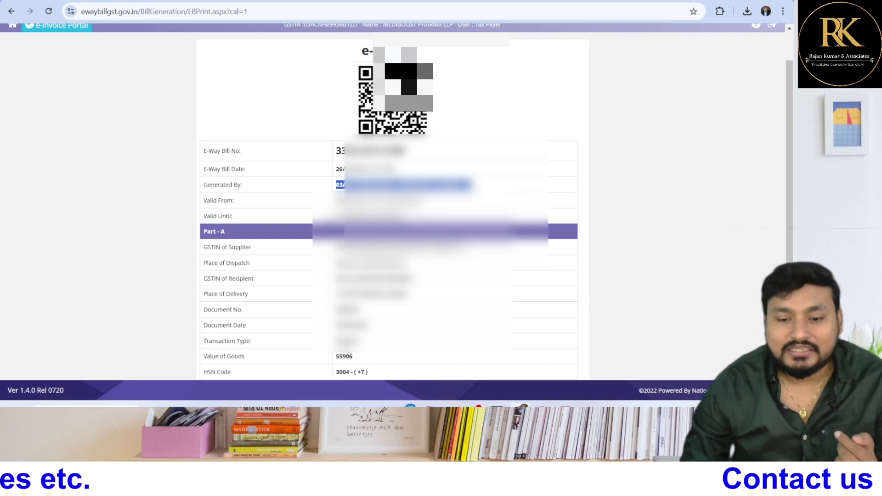
double_click(385, 200)
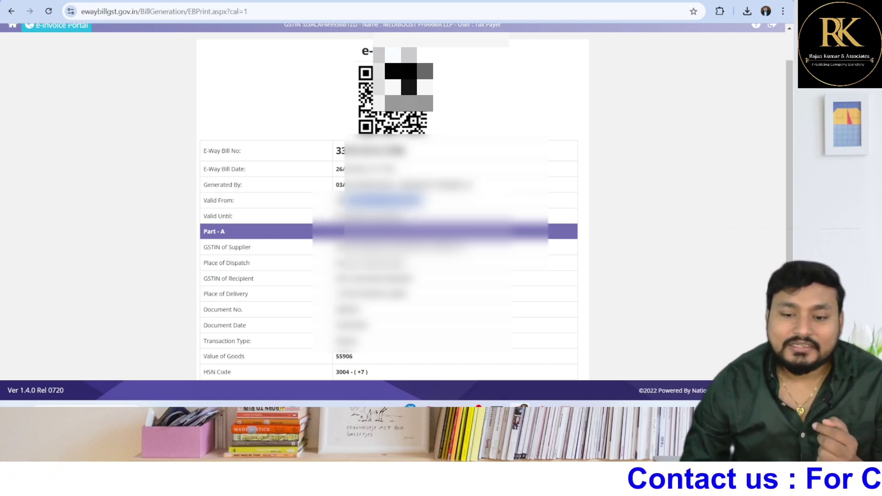
double_click(384, 216)
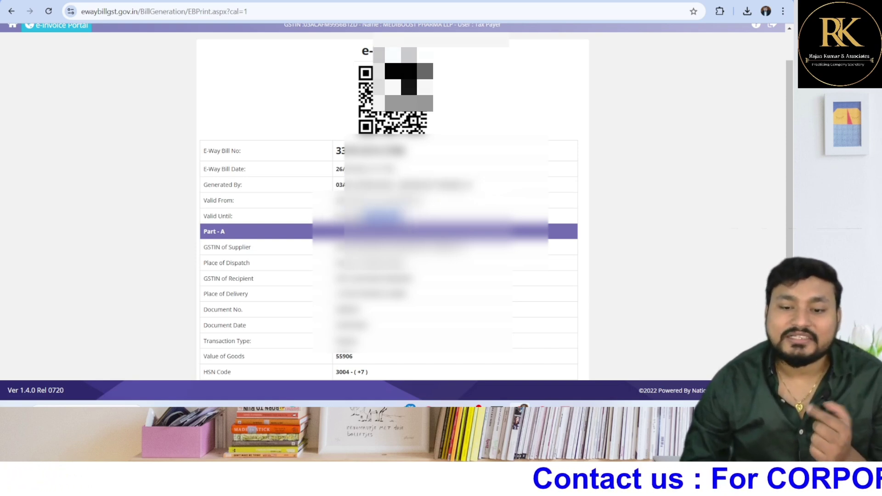
left_click(295, 220)
scroll(311, 236, "down", 1)
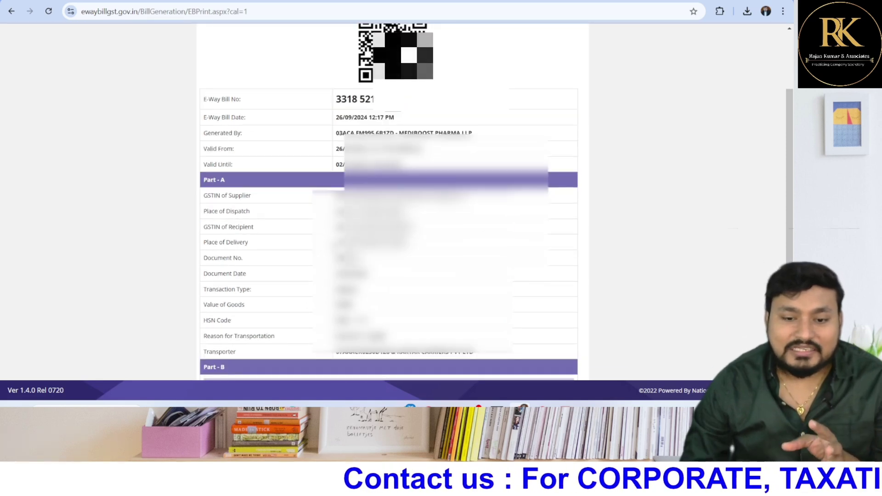
scroll(269, 194, "down", 1)
scroll(276, 193, "down", 3)
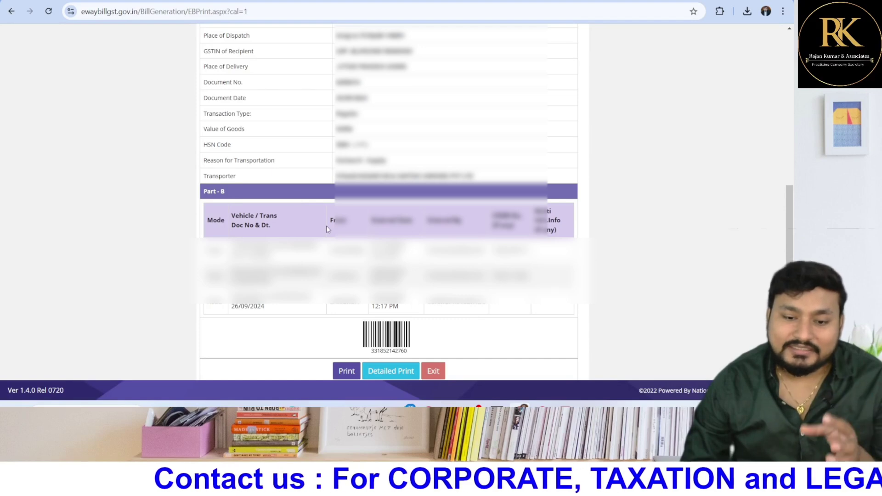
left_click_drag(232, 246, 290, 246)
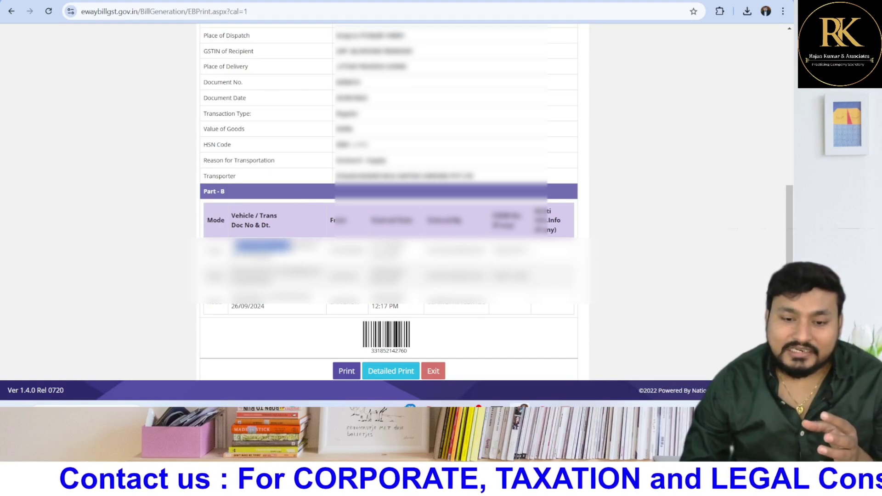
left_click(285, 264)
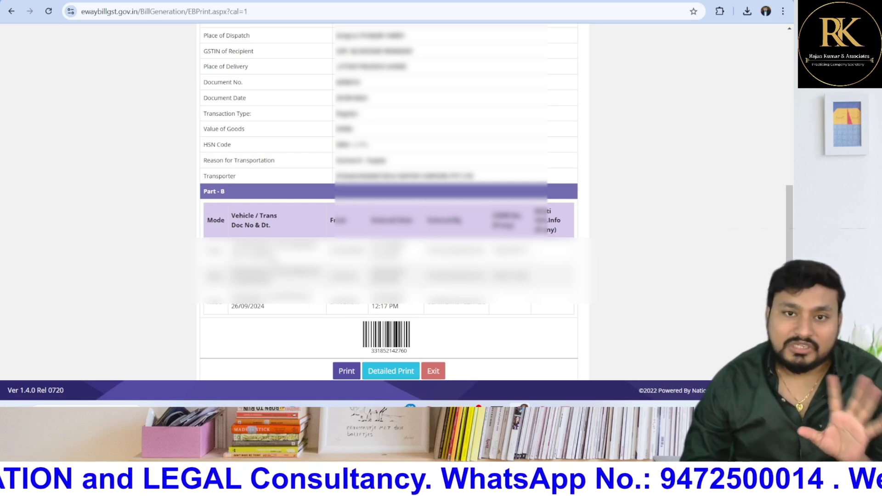
left_click_drag(275, 247, 367, 256)
left_click(323, 254)
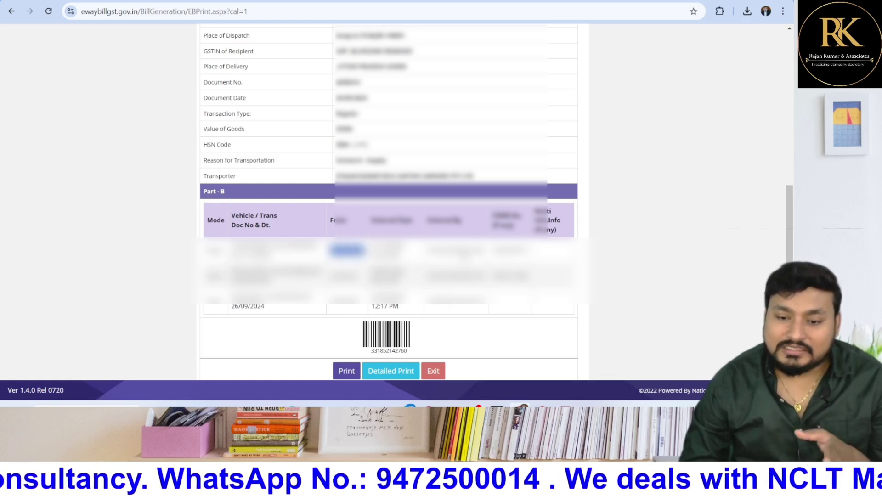
left_click_drag(430, 251, 483, 252)
left_click(430, 266)
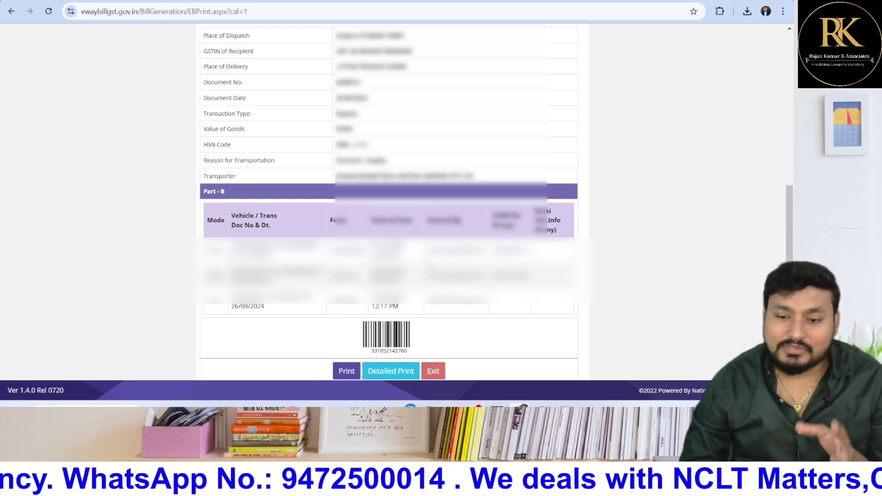